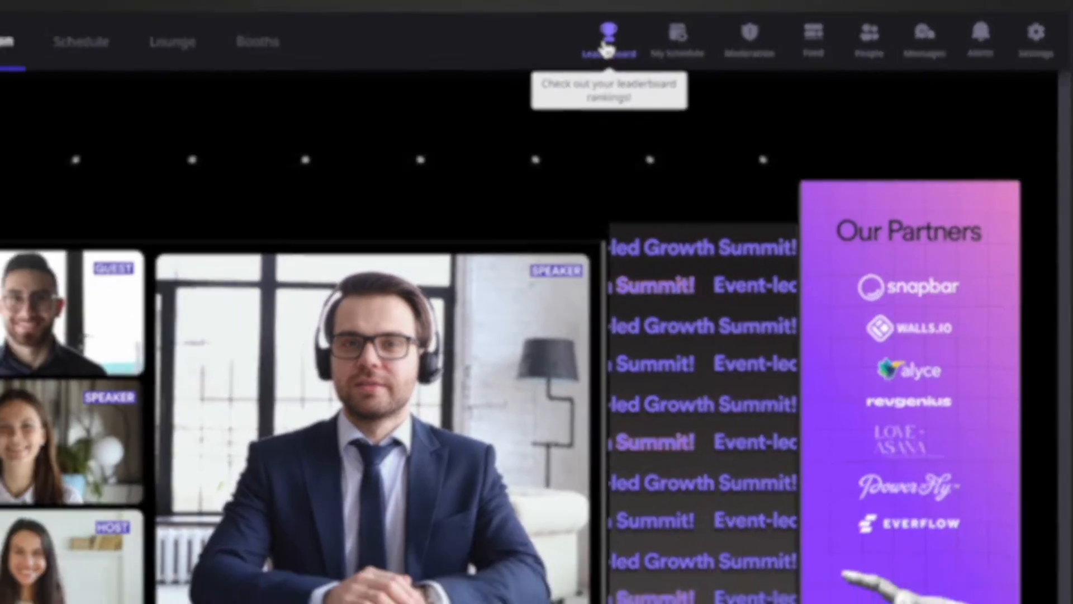
Open the event's leaderboard and review the rankings and the activities that earn points.
{"action": "left_click", "coordinate": [608, 45]}
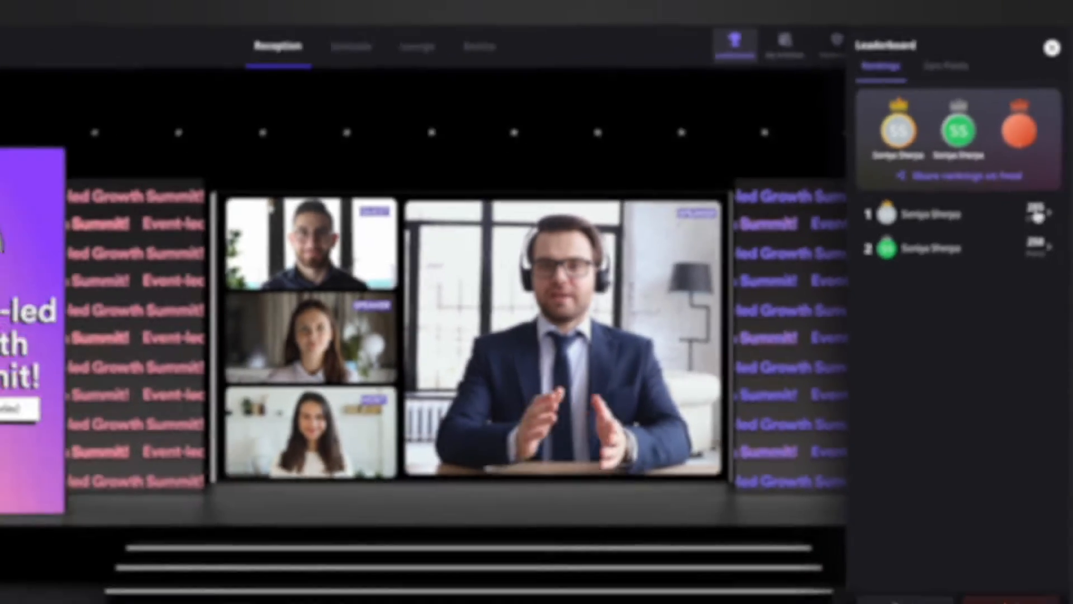
{"action": "left_click", "coordinate": [969, 271]}
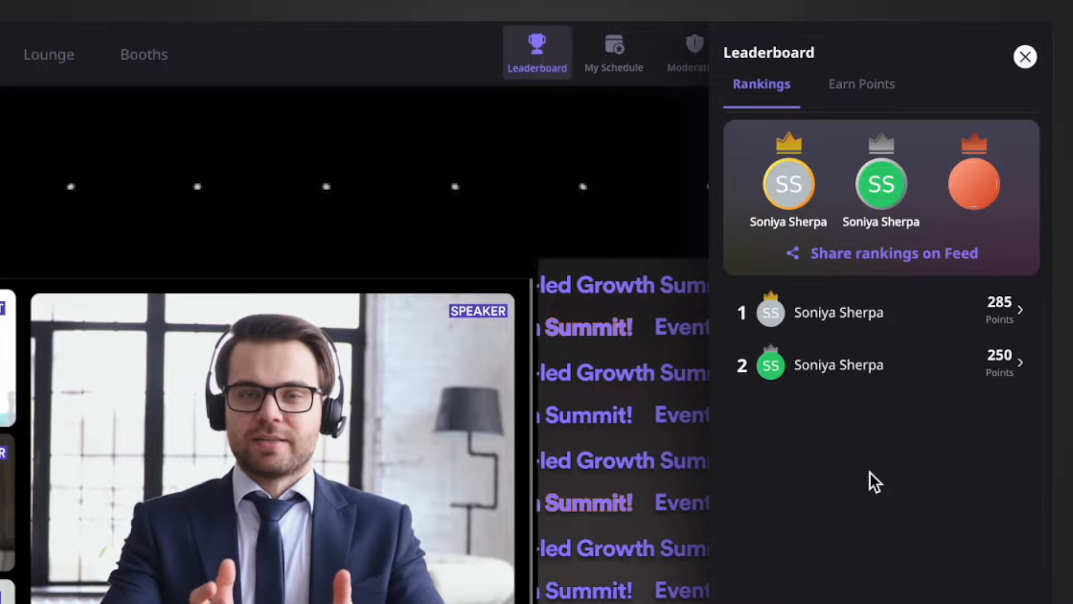
{"action": "left_click", "coordinate": [875, 90]}
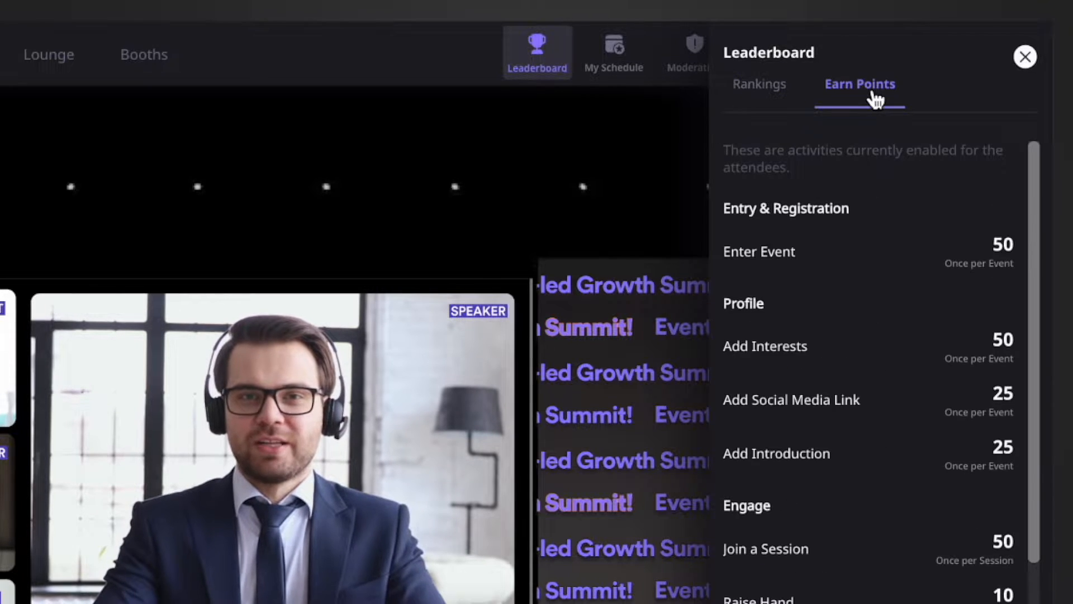
{"action": "scroll", "coordinate": [875, 357], "scroll_direction": "down", "scroll_amount": 6}
{"action": "scroll", "coordinate": [875, 357], "scroll_direction": "up", "scroll_amount": 6}
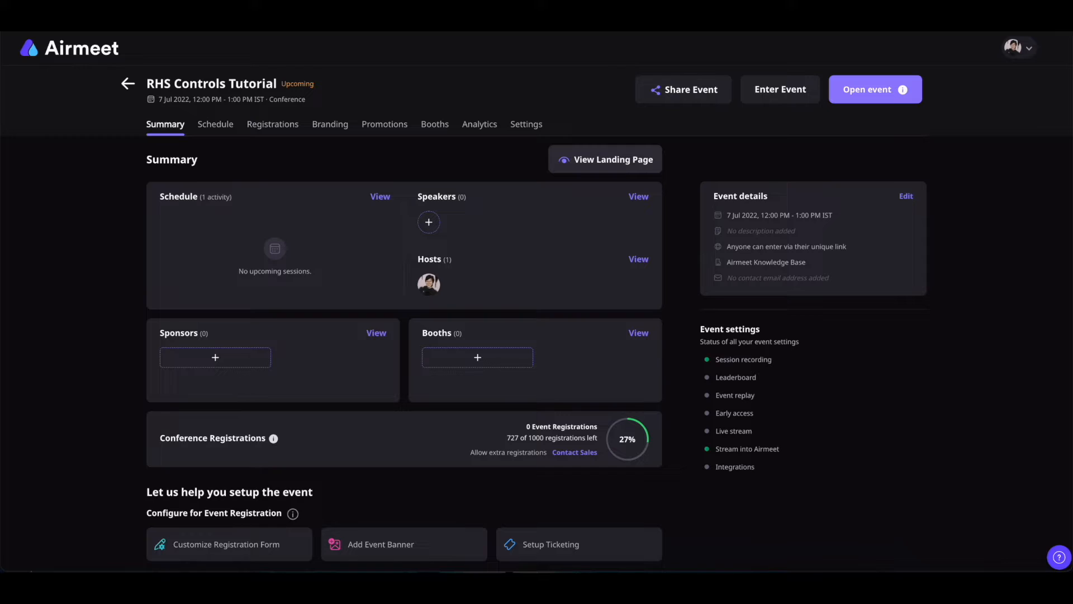
Open the leaderboard setup from the RHS Controls Tutorial event summary and turn on the Leaderboard.
{"action": "scroll", "coordinate": [773, 347], "scroll_direction": "down", "scroll_amount": 4}
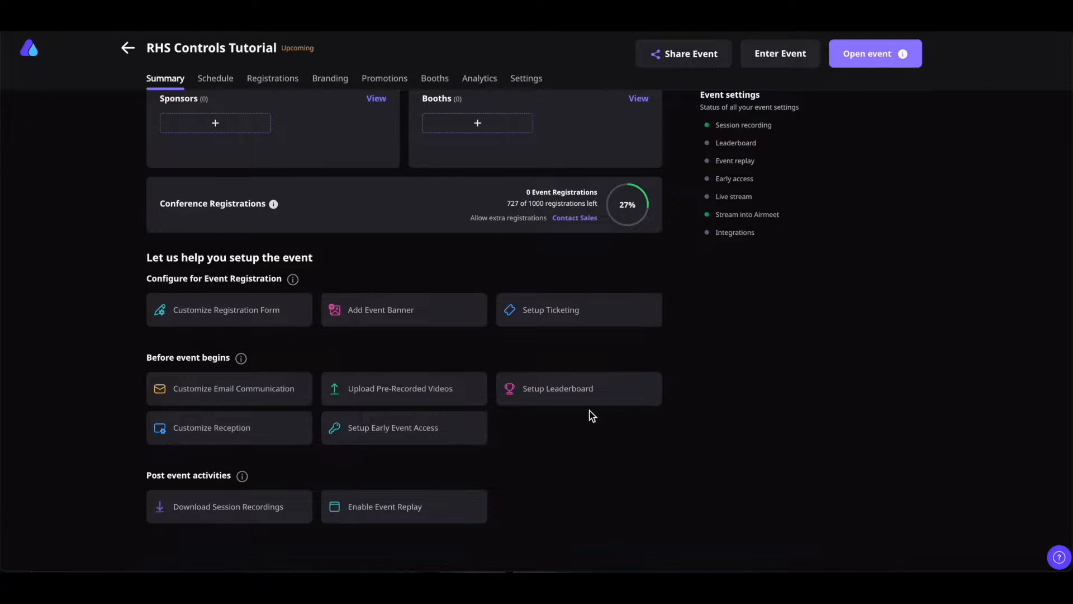
{"action": "left_click", "coordinate": [560, 402]}
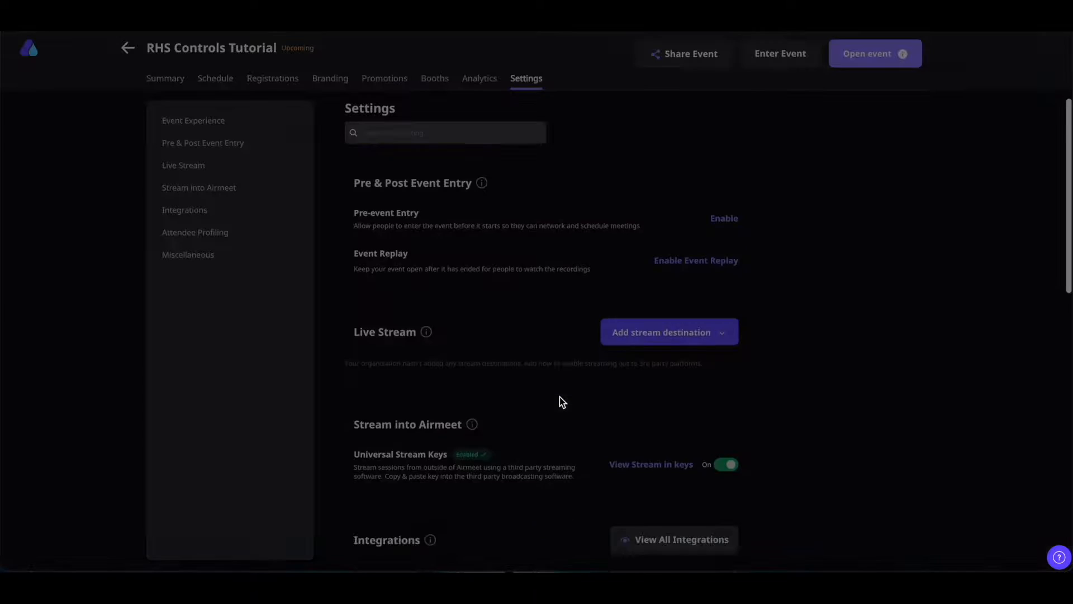
{"action": "left_click", "coordinate": [724, 181]}
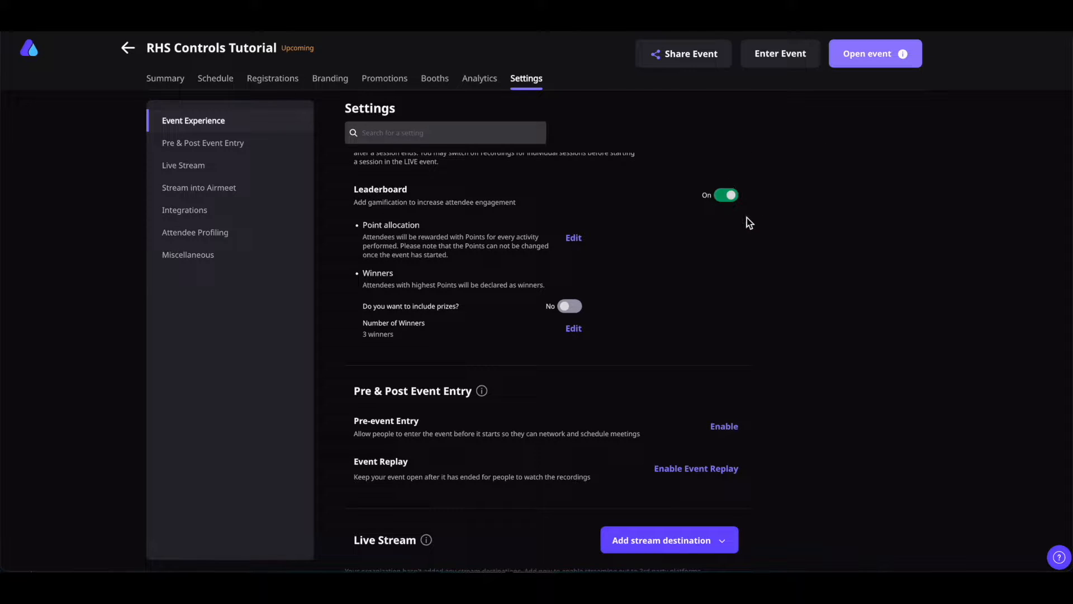
Edit the leaderboard's point allocation so Enter Event awards 10 points, and save it.
{"action": "scroll", "coordinate": [669, 263], "scroll_direction": "up", "scroll_amount": 1}
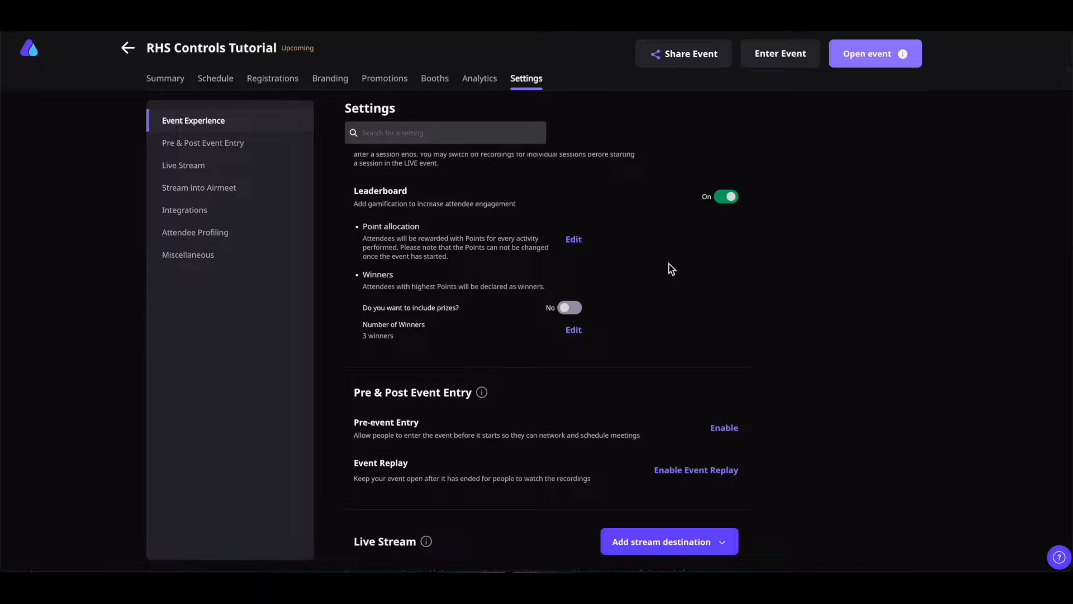
{"action": "left_click", "coordinate": [576, 239]}
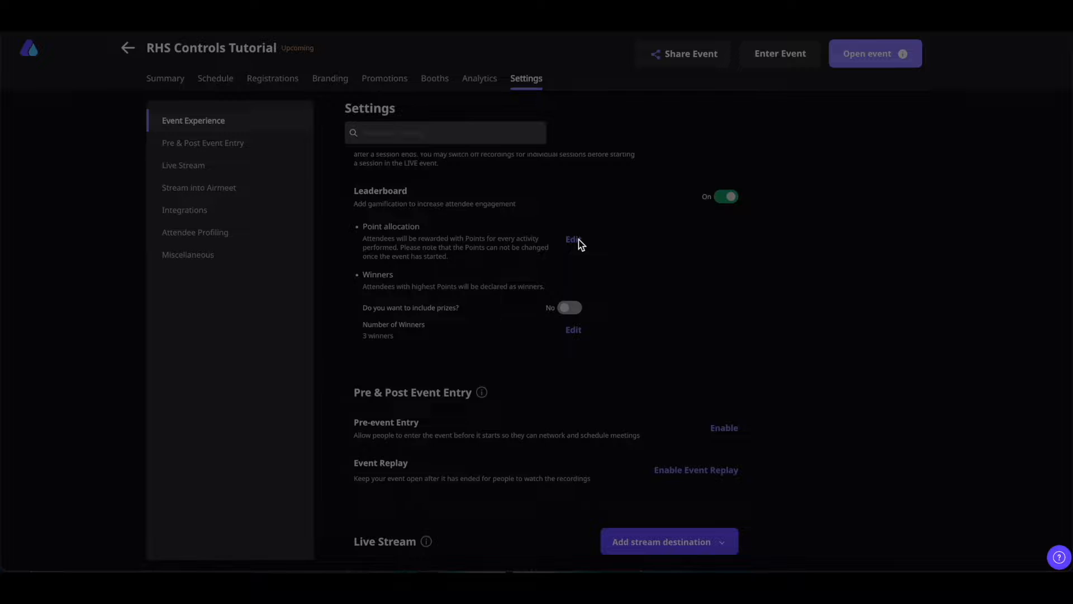
{"action": "left_click_drag", "start_coordinate": [998, 242], "coordinate": [983, 244]}
{"action": "type", "text": "10"}
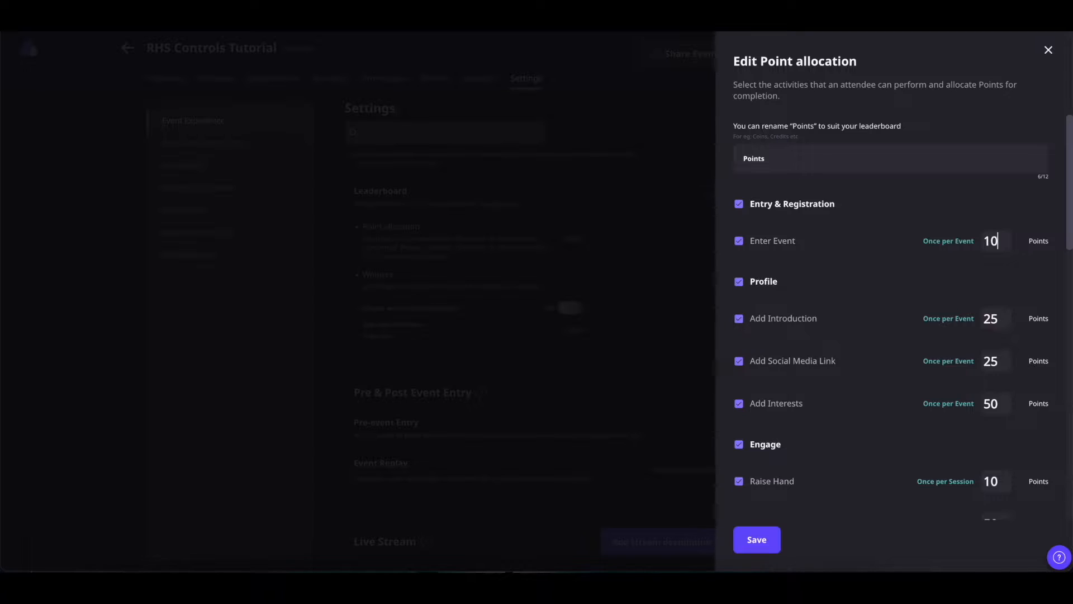
{"action": "left_click", "coordinate": [765, 534]}
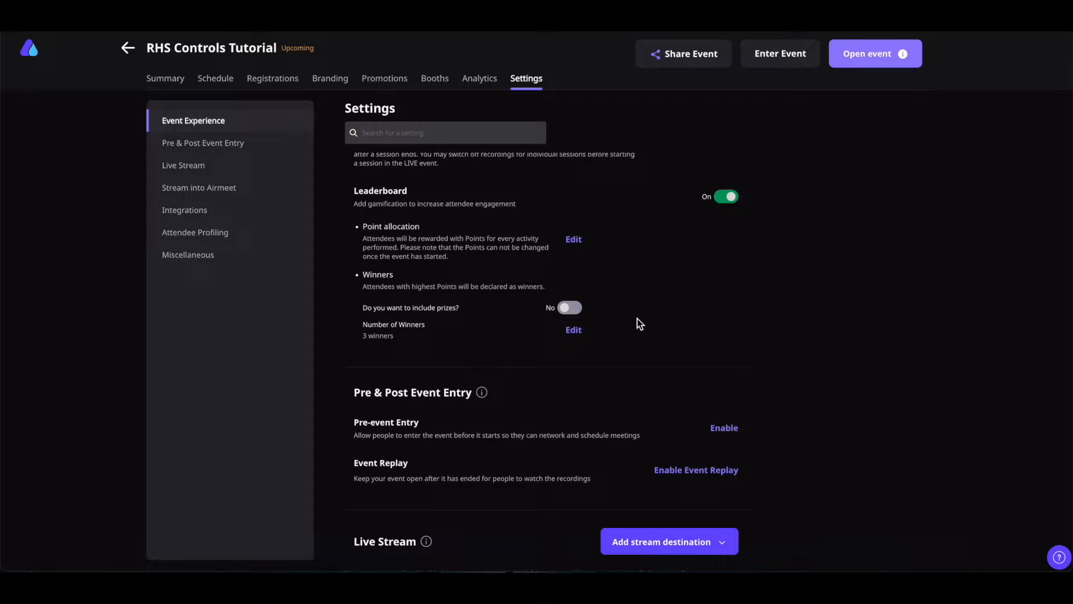
Include prizes for winners, name the first one First Prize with a "$50 Starbucks Gift Card" prize, and save.
{"action": "left_click", "coordinate": [568, 308]}
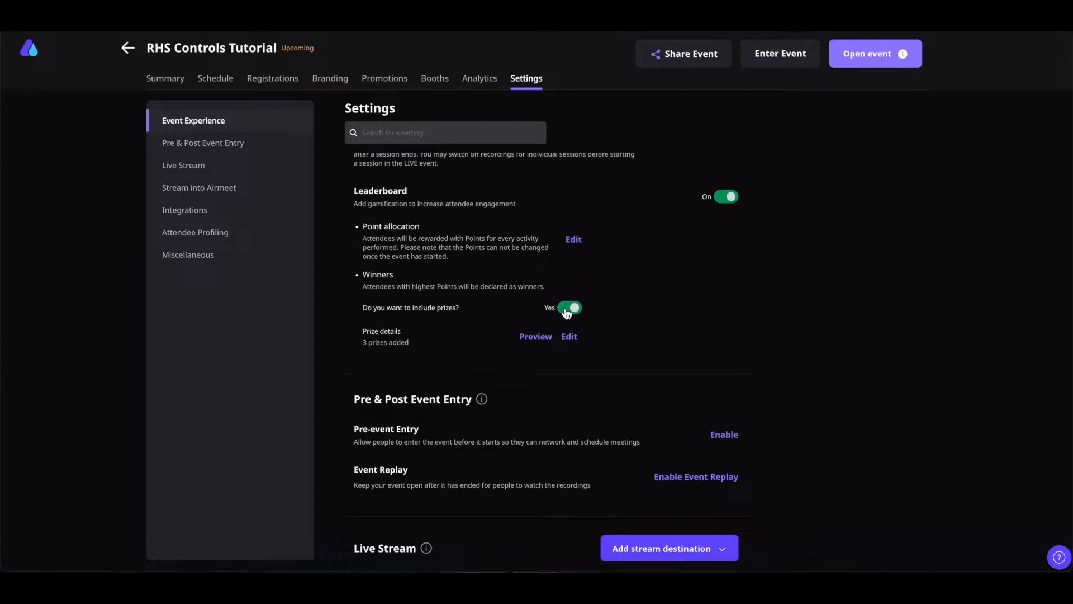
{"action": "left_click", "coordinate": [570, 337]}
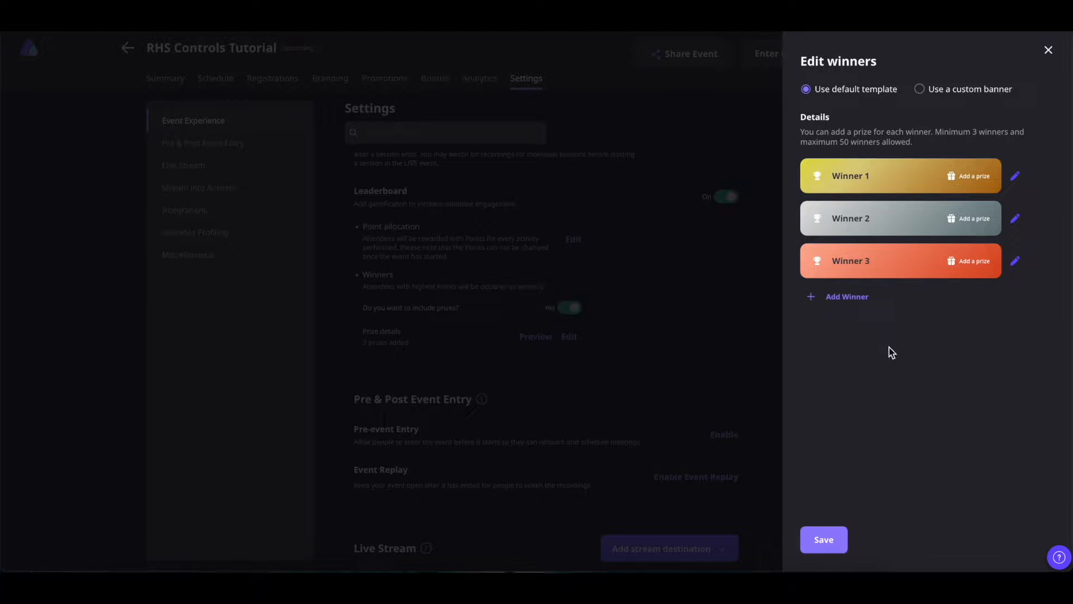
{"action": "left_click", "coordinate": [1015, 180]}
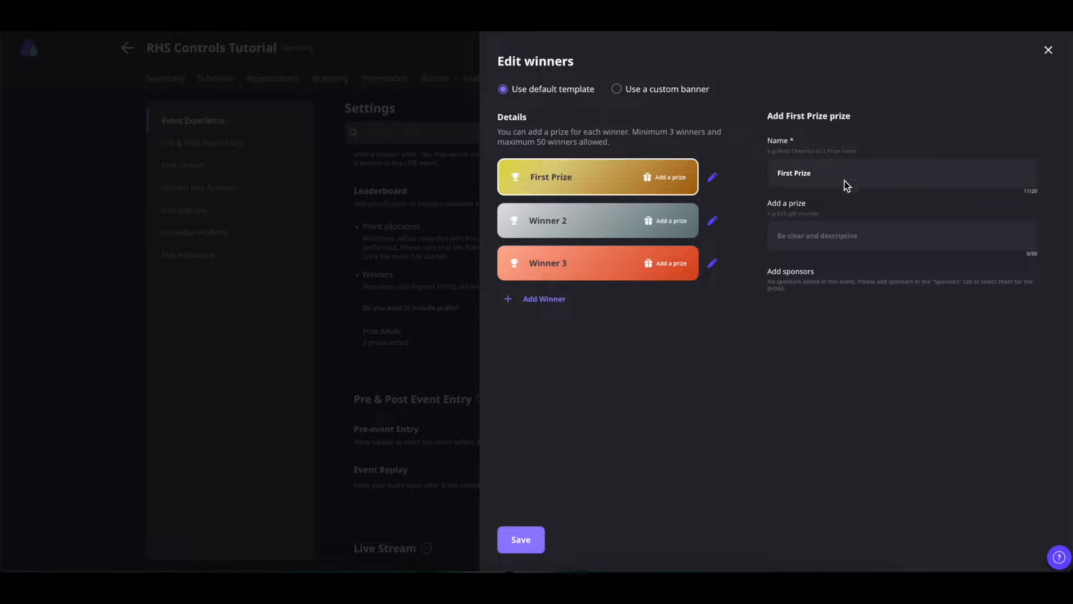
{"action": "left_click", "coordinate": [866, 237]}
{"action": "type", "text": "$50 Starbucks Gift Card"}
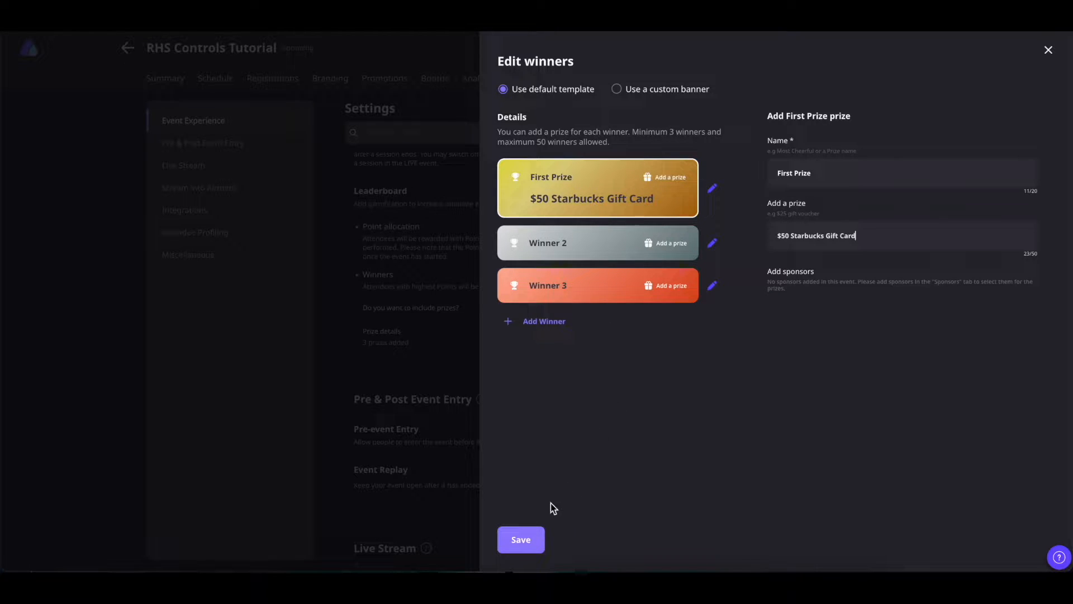
{"action": "left_click", "coordinate": [524, 537]}
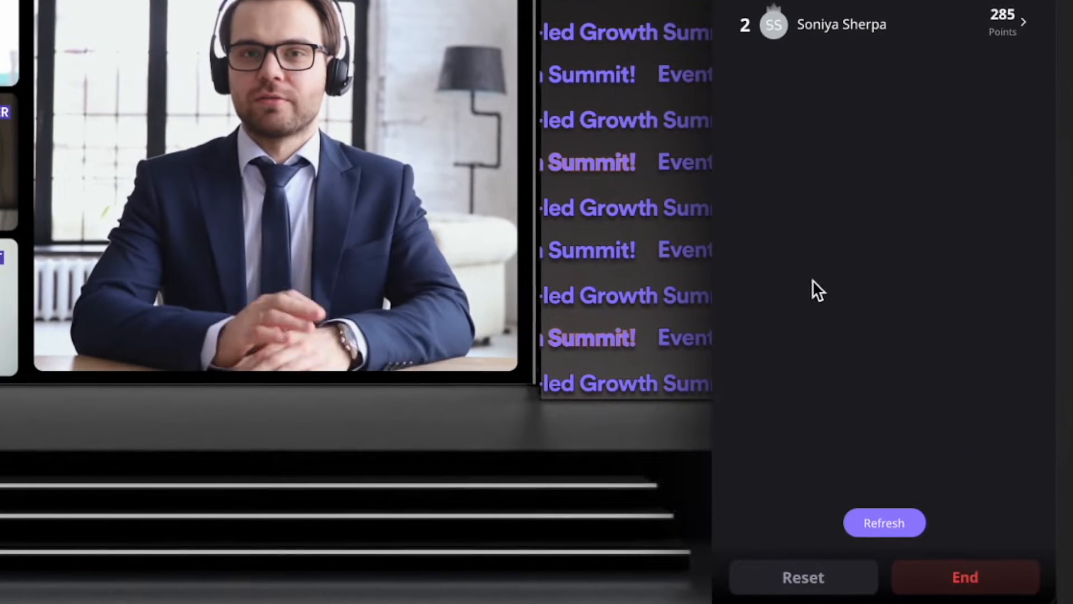
Reset the live event's leaderboard and open its history.
{"action": "left_click", "coordinate": [880, 557]}
{"action": "left_click", "coordinate": [968, 316]}
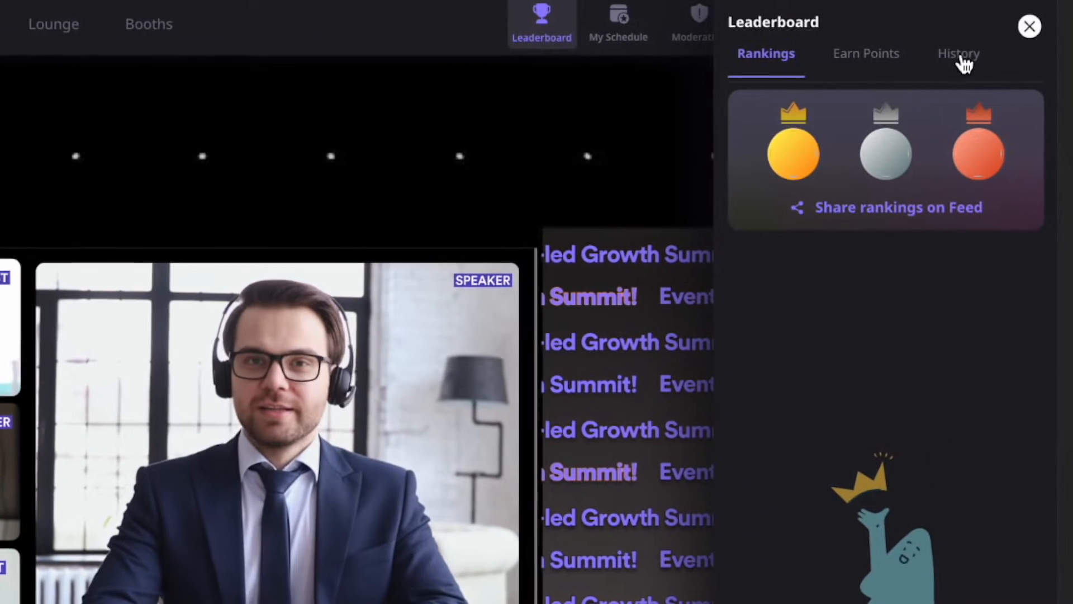
{"action": "left_click", "coordinate": [1018, 70]}
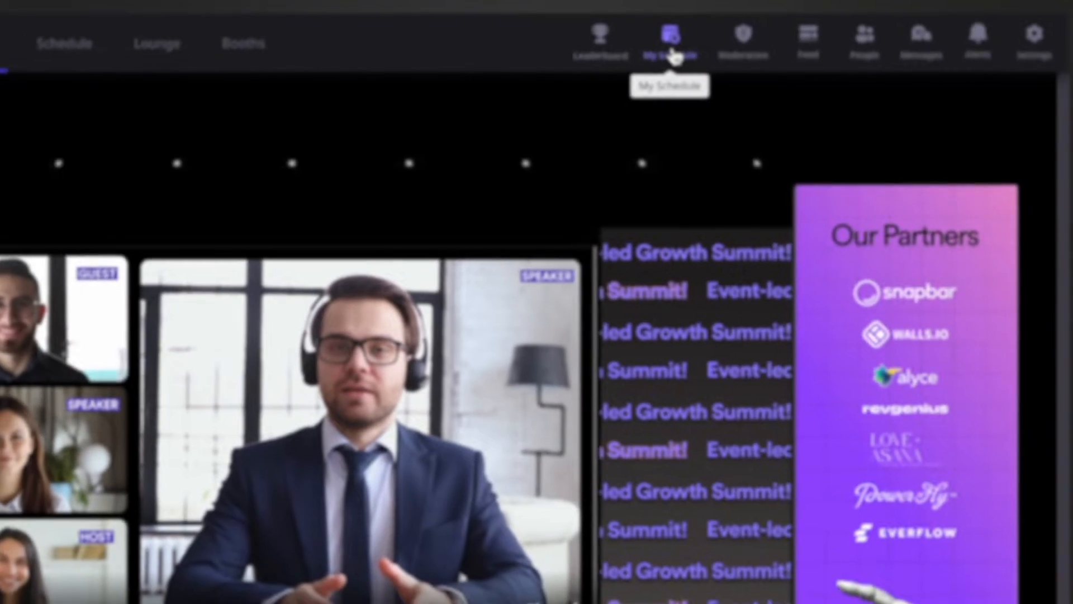
Start scheduling a meeting from My Schedule titled "Quick Meetup" for Jul 19, 2022 at 4:45 PM, lasting 10 mins.
{"action": "left_click", "coordinate": [818, 58]}
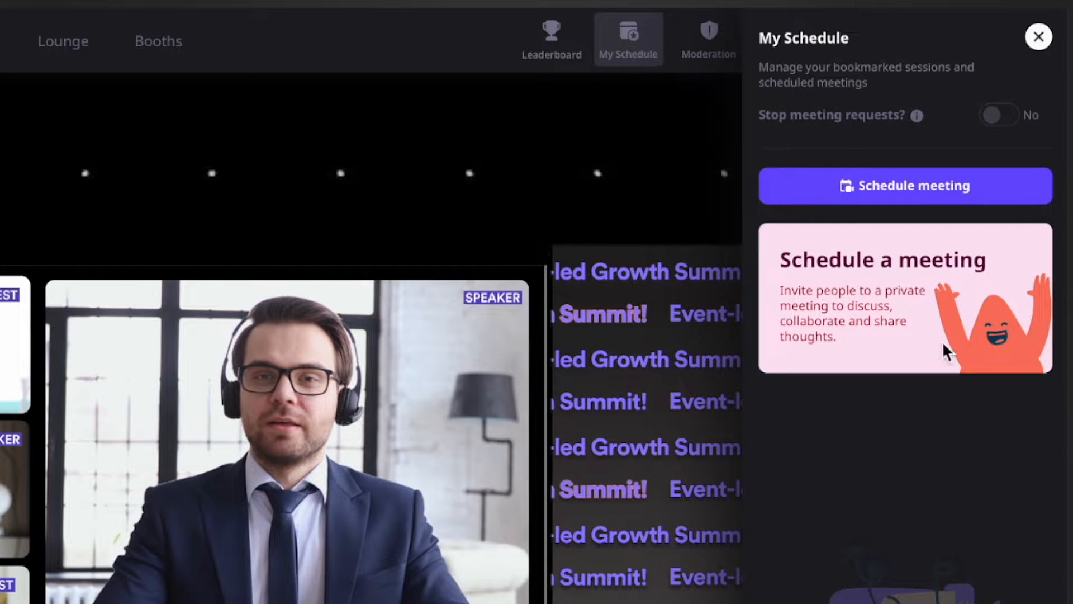
{"action": "left_click", "coordinate": [877, 191]}
{"action": "type", "text": "Quick Meetup"}
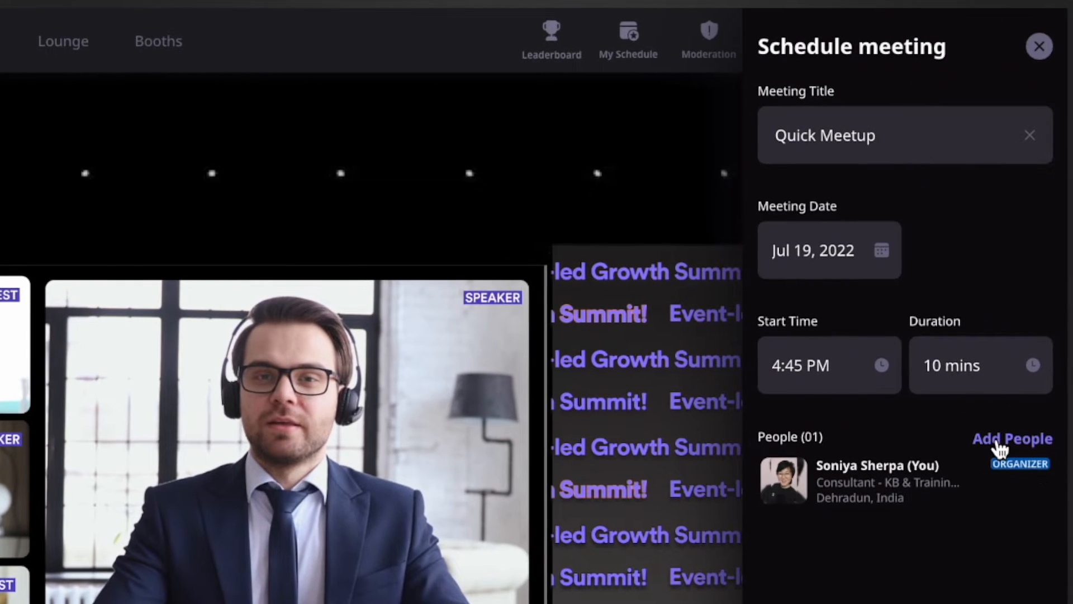
Add the second and third listed people to the meeting and schedule it.
{"action": "left_click", "coordinate": [999, 442]}
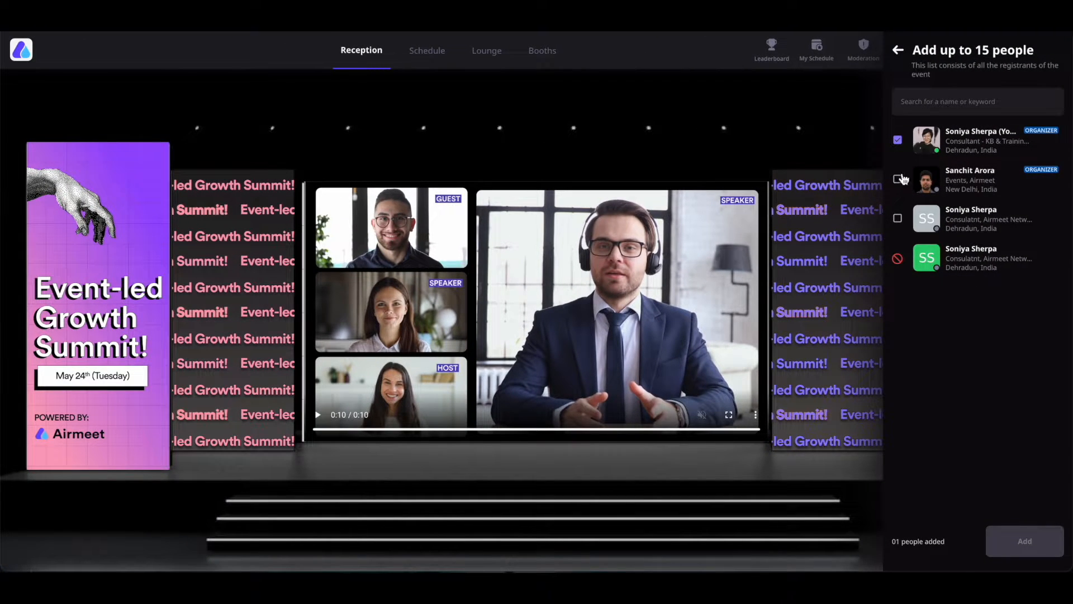
{"action": "left_click", "coordinate": [898, 179]}
{"action": "left_click", "coordinate": [898, 218]}
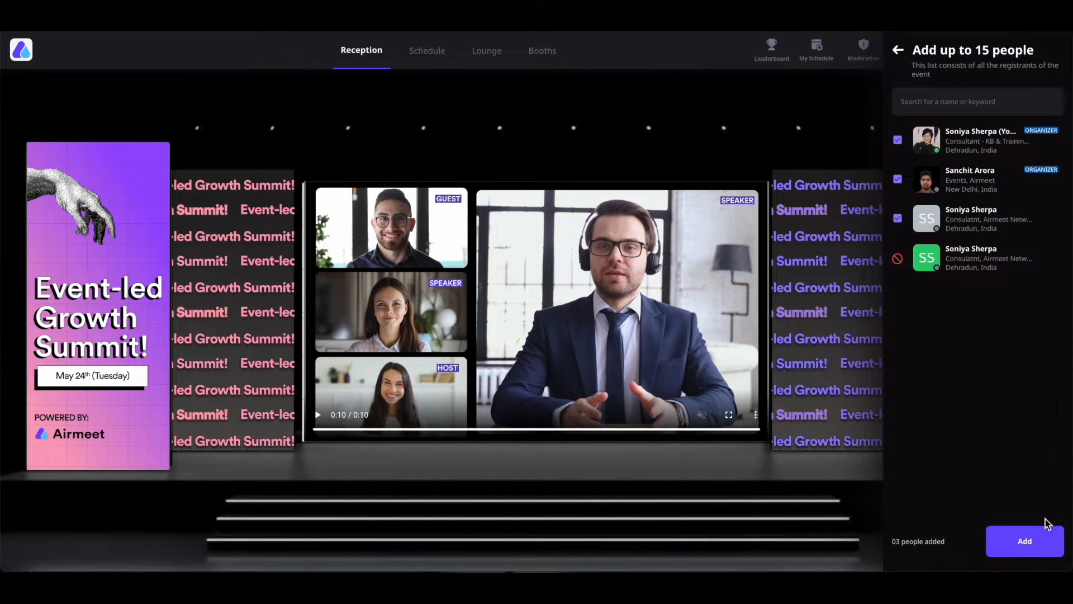
{"action": "left_click", "coordinate": [1027, 542]}
{"action": "left_click", "coordinate": [1010, 543]}
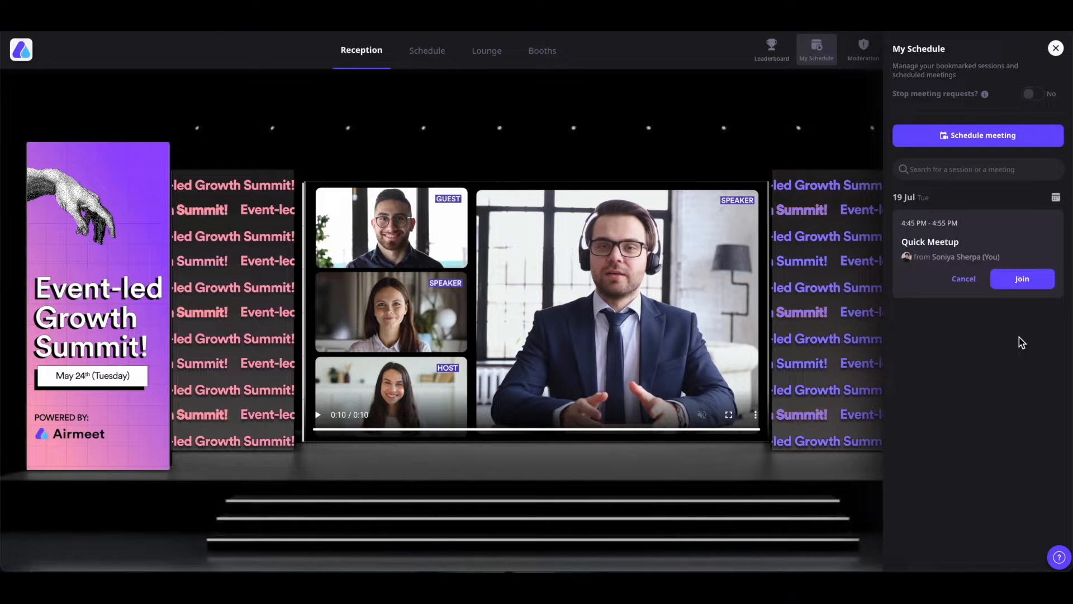
Switch the Stop meeting requests option in My Schedule.
{"action": "left_click", "coordinate": [1031, 96]}
{"action": "left_click", "coordinate": [859, 96]}
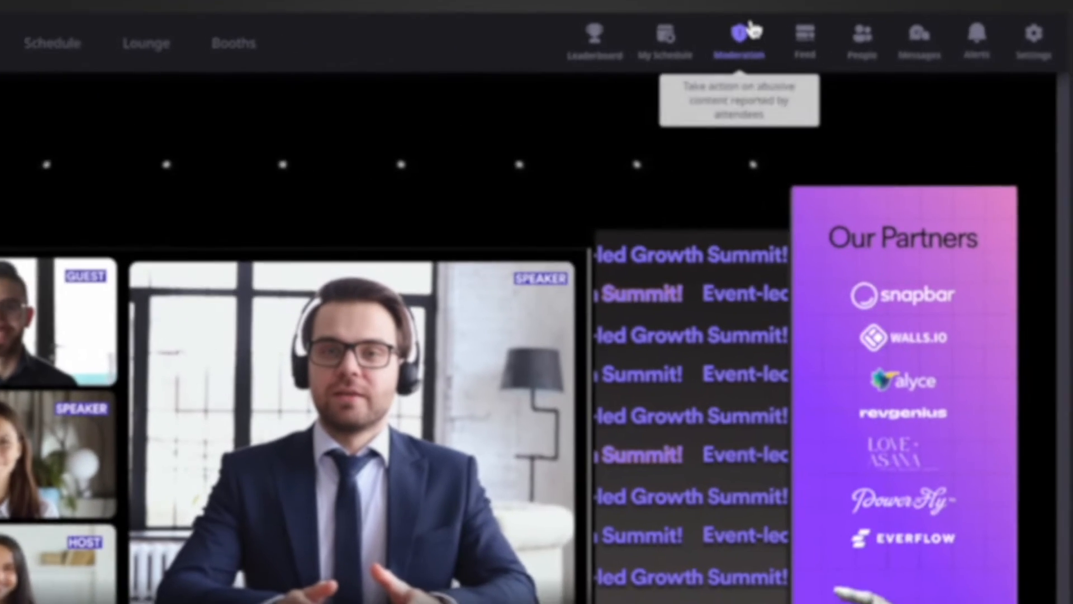
Open the moderation reports and ignore the report on the "hi" post from the Event Feed.
{"action": "left_click", "coordinate": [750, 28]}
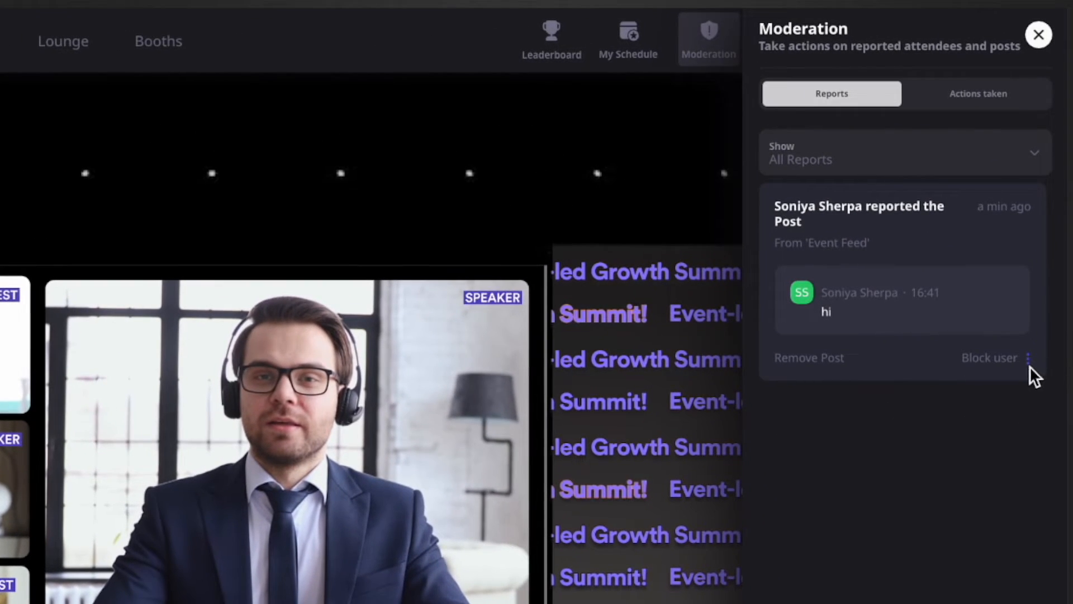
{"action": "left_click", "coordinate": [1042, 285]}
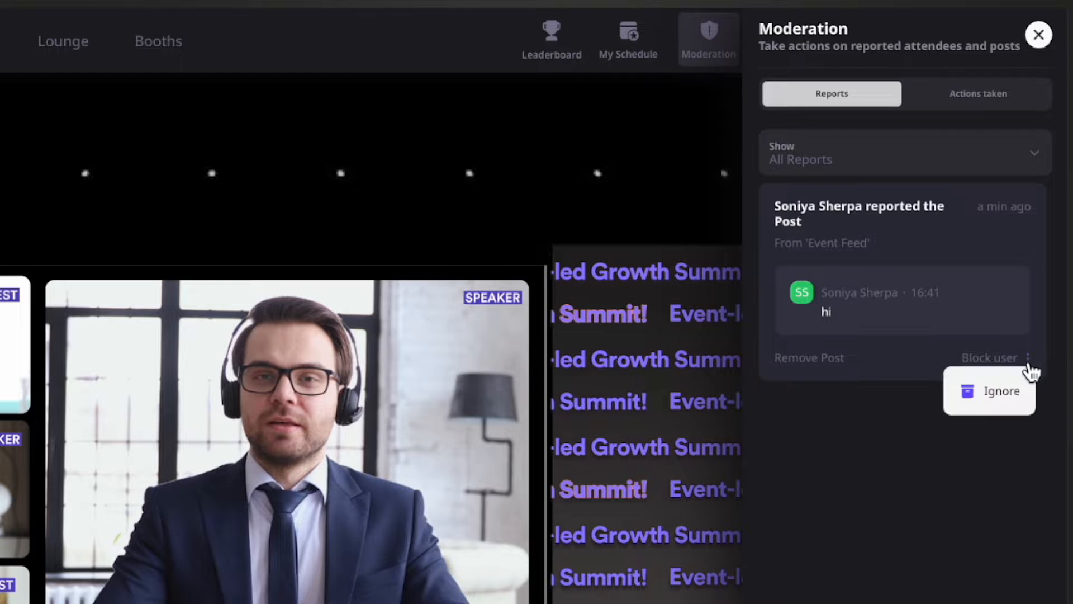
{"action": "left_click", "coordinate": [1013, 395]}
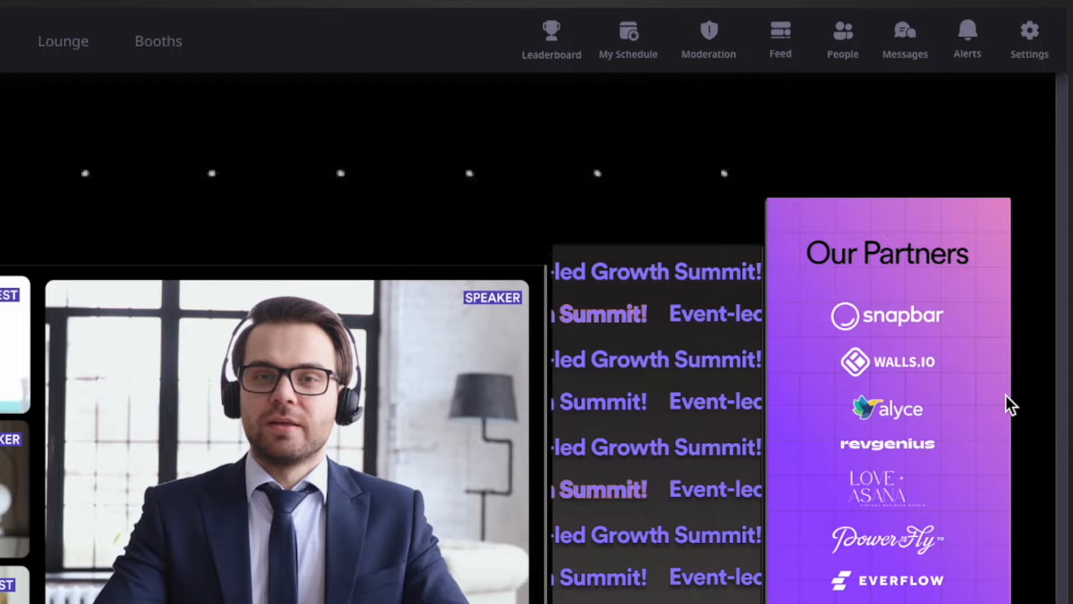
Reopen Moderation and review the actions taken on reported posts.
{"action": "left_click", "coordinate": [699, 48]}
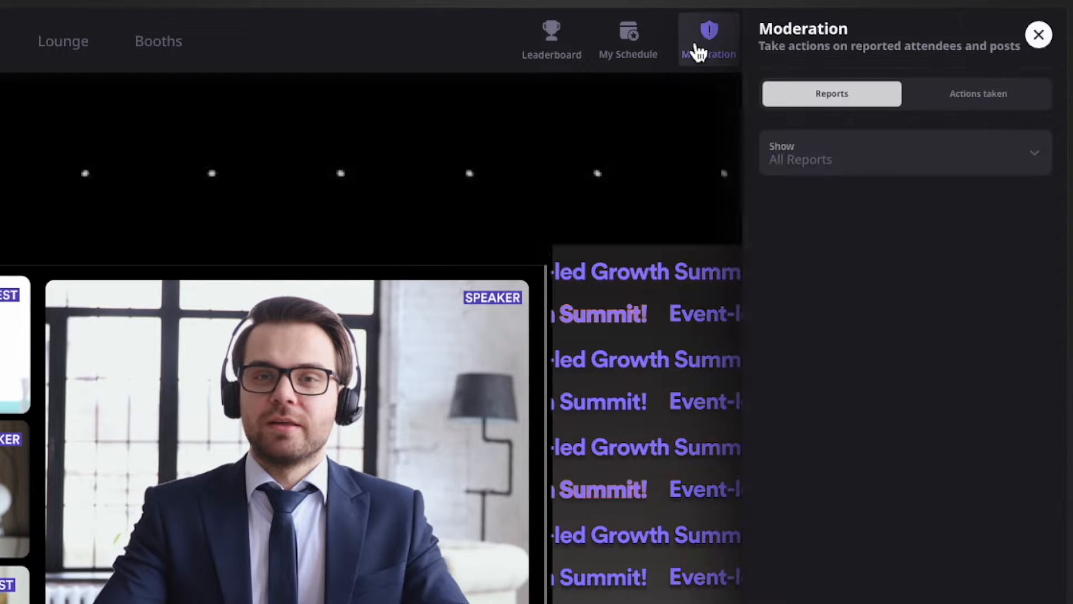
{"action": "left_click", "coordinate": [978, 104]}
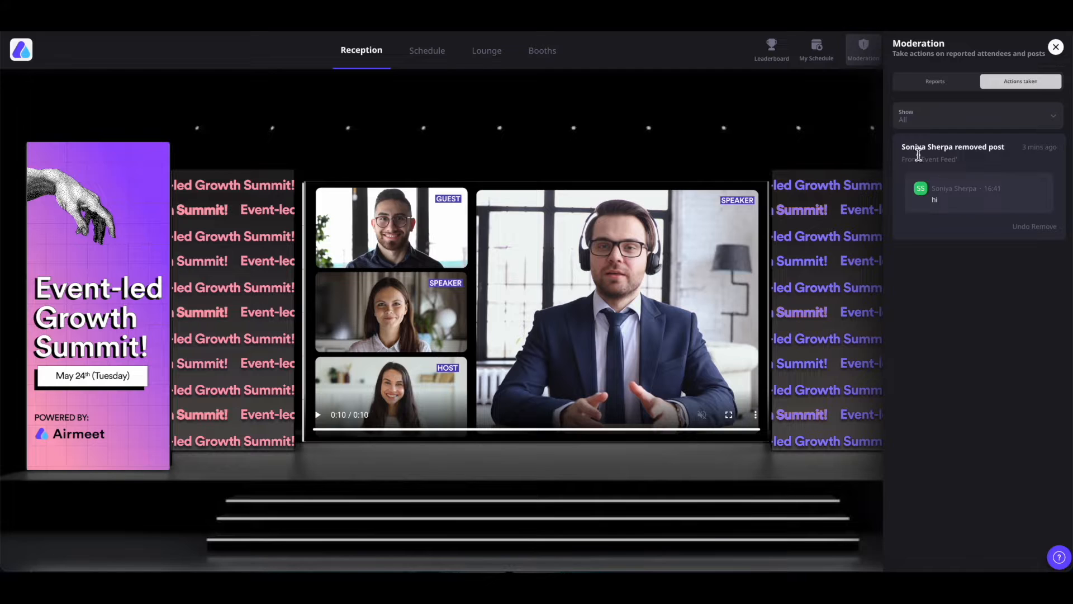
{"action": "left_click", "coordinate": [863, 51]}
Open the Event Feed and post the message "hi".
{"action": "left_click", "coordinate": [902, 62]}
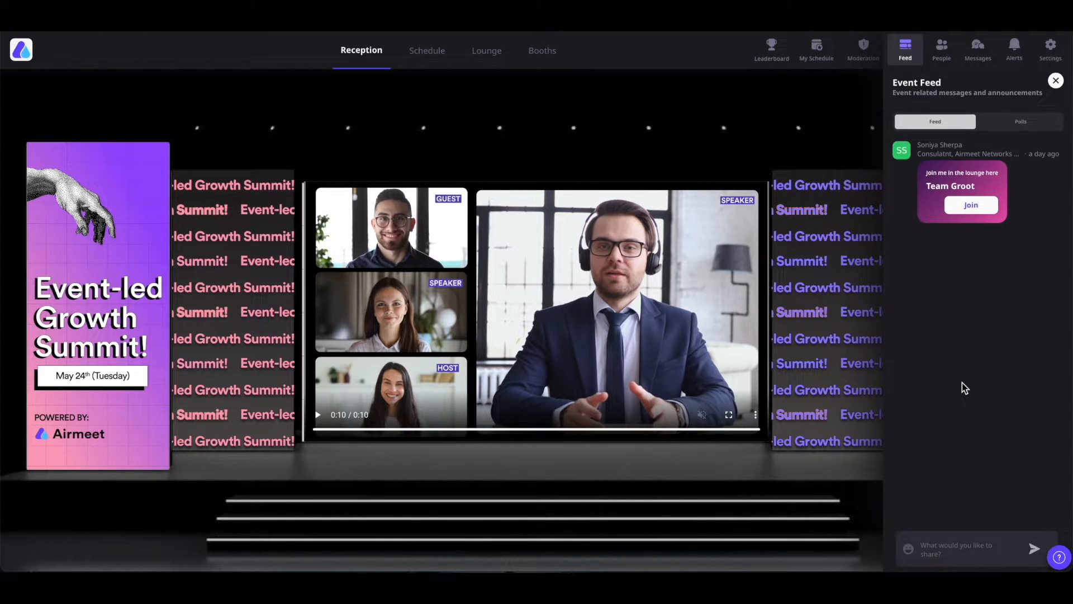
{"action": "type", "text": "hi"}
{"action": "key", "text": "Return"}
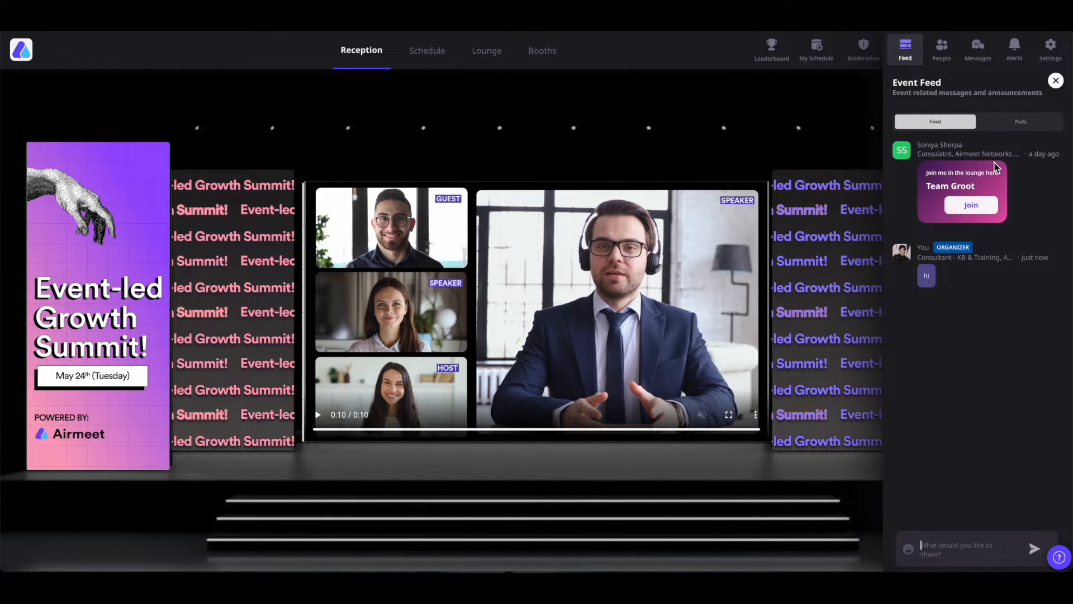
Create a single-answer poll asking "Orange is the fruit or color?" with answers Fruit, color and Both, without showing poll results.
{"action": "left_click", "coordinate": [1020, 124]}
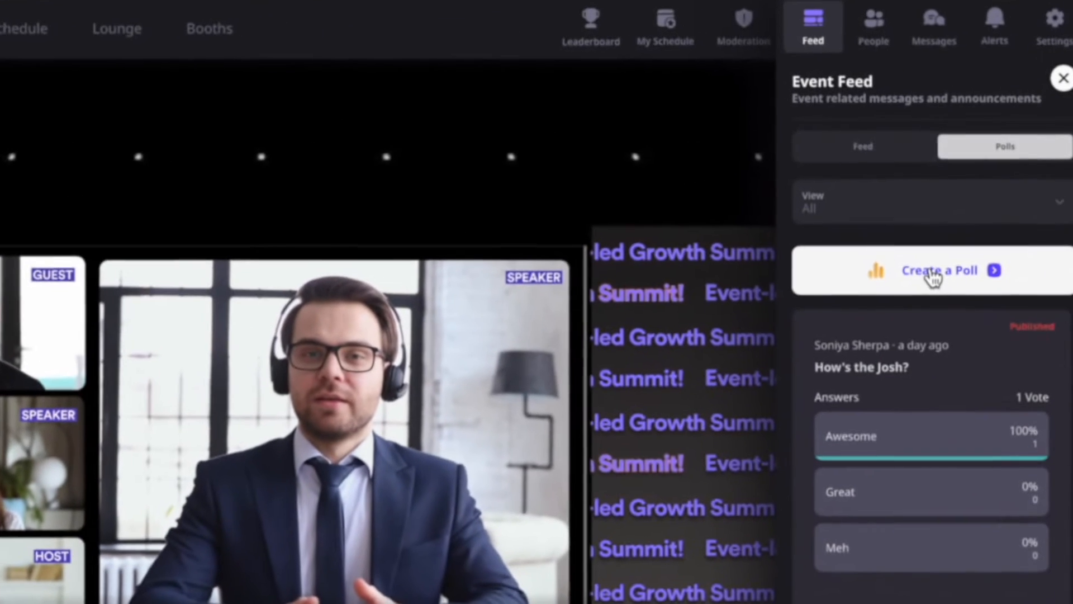
{"action": "left_click", "coordinate": [978, 196]}
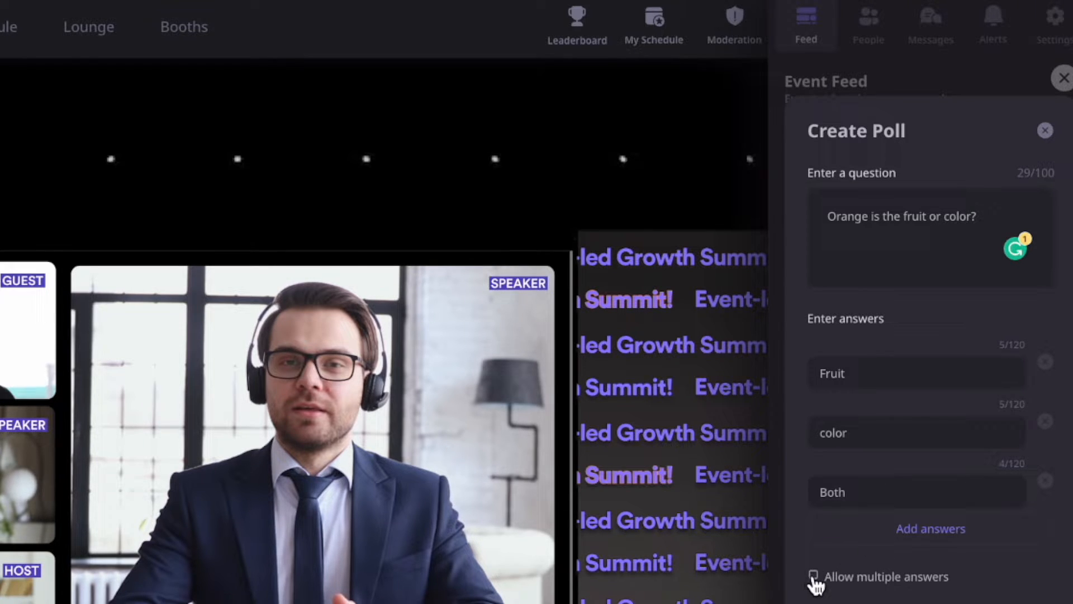
{"action": "left_click", "coordinate": [813, 576]}
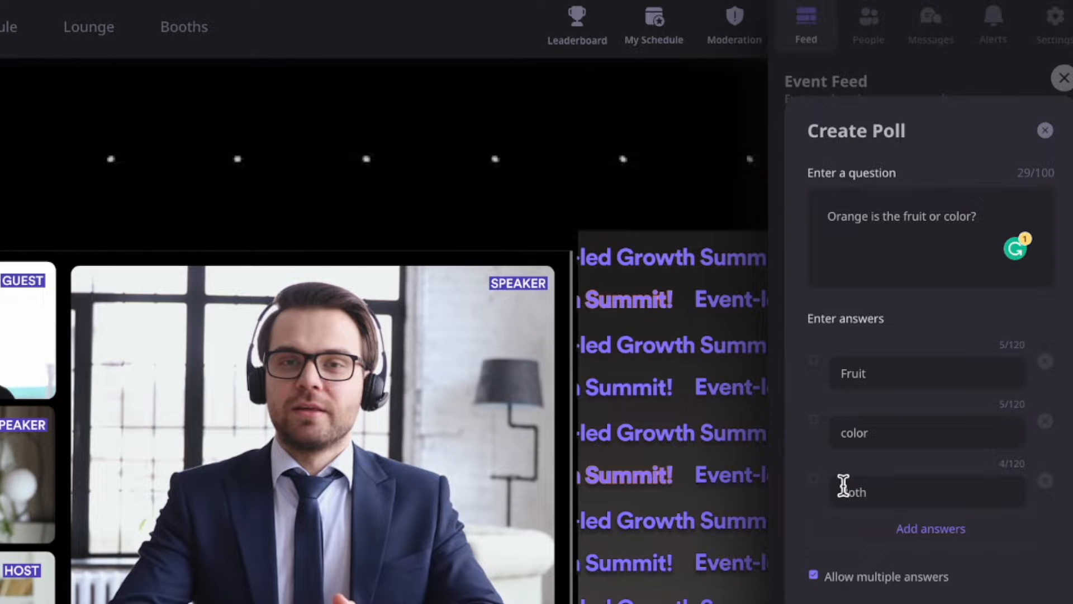
{"action": "left_click", "coordinate": [813, 575]}
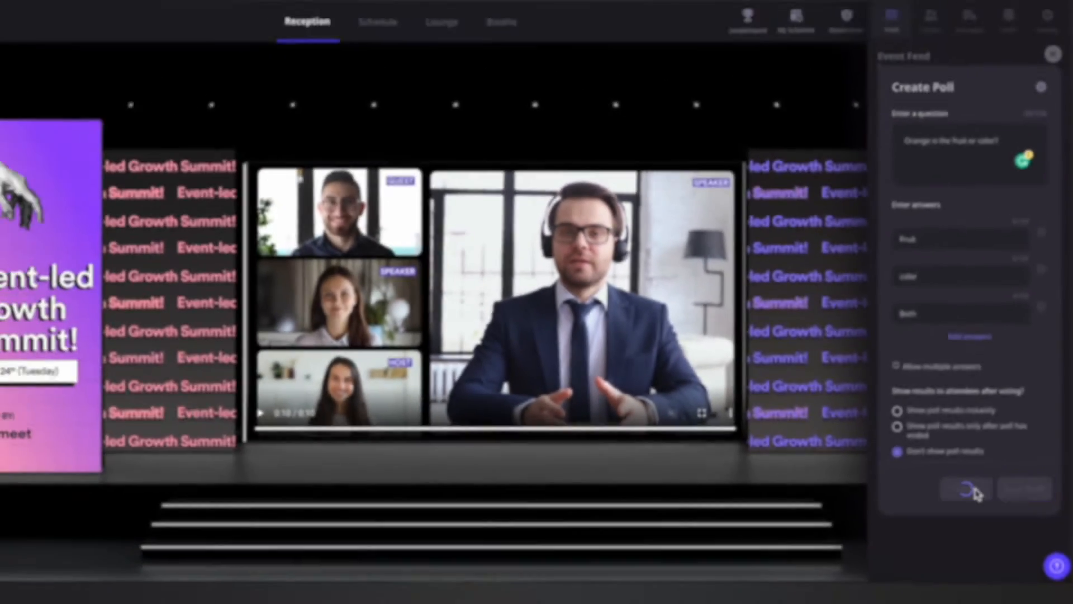
Publish the "Orange is the fruit or color?" poll to the event.
{"action": "left_click", "coordinate": [890, 518]}
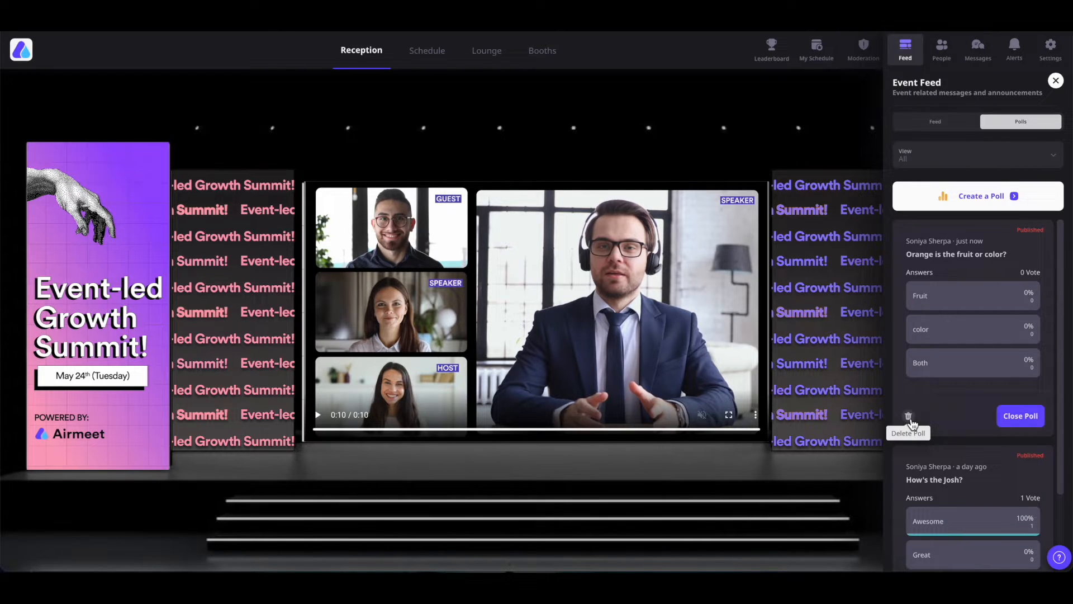
Open the People list, switch it to List View and open the more-options menu for the non-organizer attendee.
{"action": "left_click", "coordinate": [941, 49]}
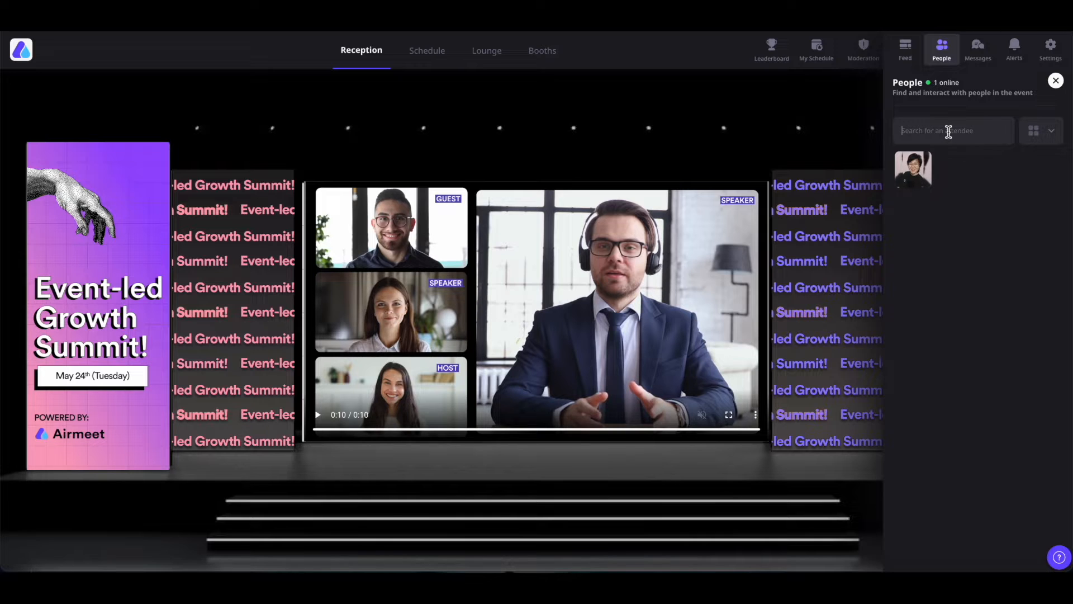
{"action": "left_click", "coordinate": [1049, 131]}
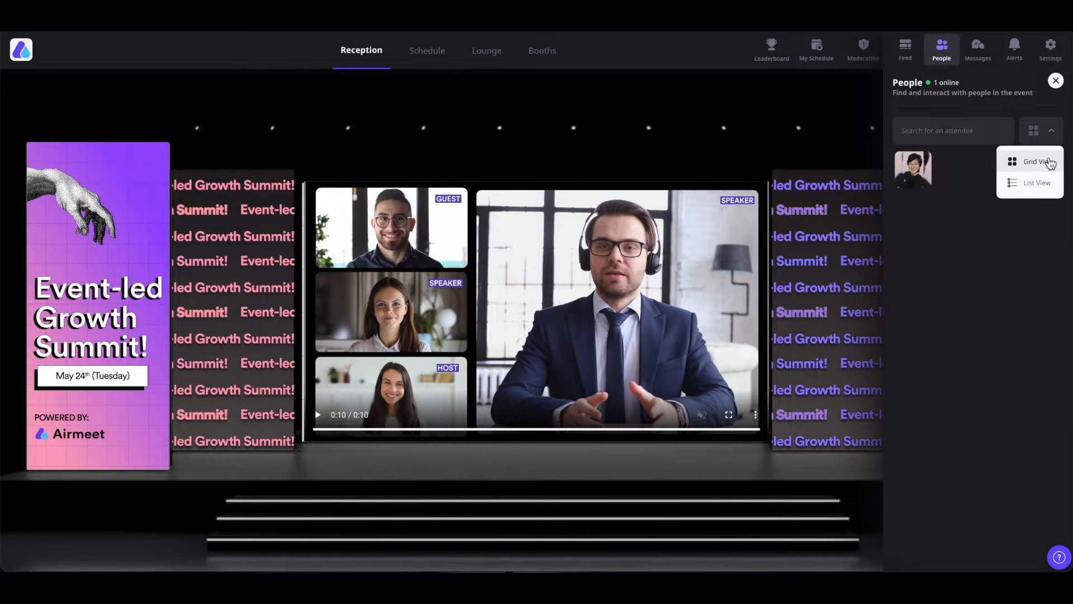
{"action": "left_click", "coordinate": [1035, 181]}
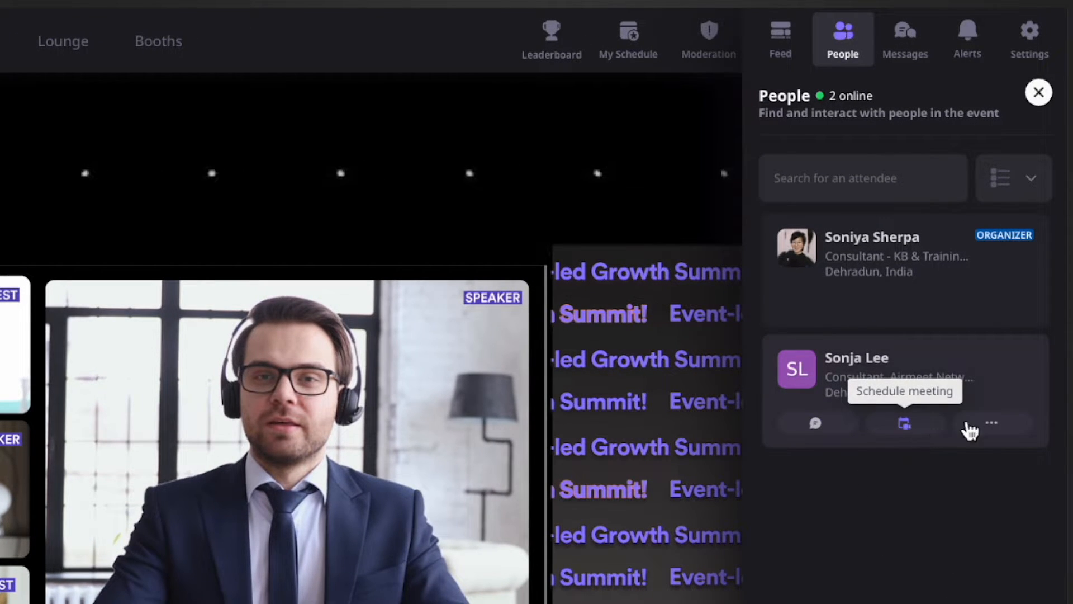
{"action": "left_click", "coordinate": [993, 426]}
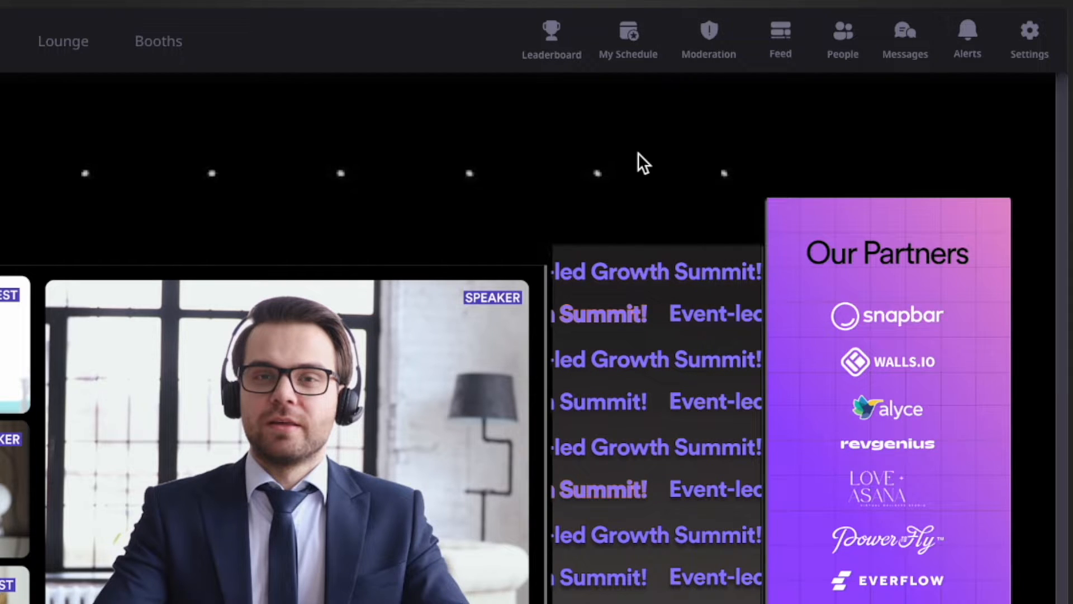
Open the existing direct message conversation and send the message "hi".
{"action": "left_click", "coordinate": [903, 32]}
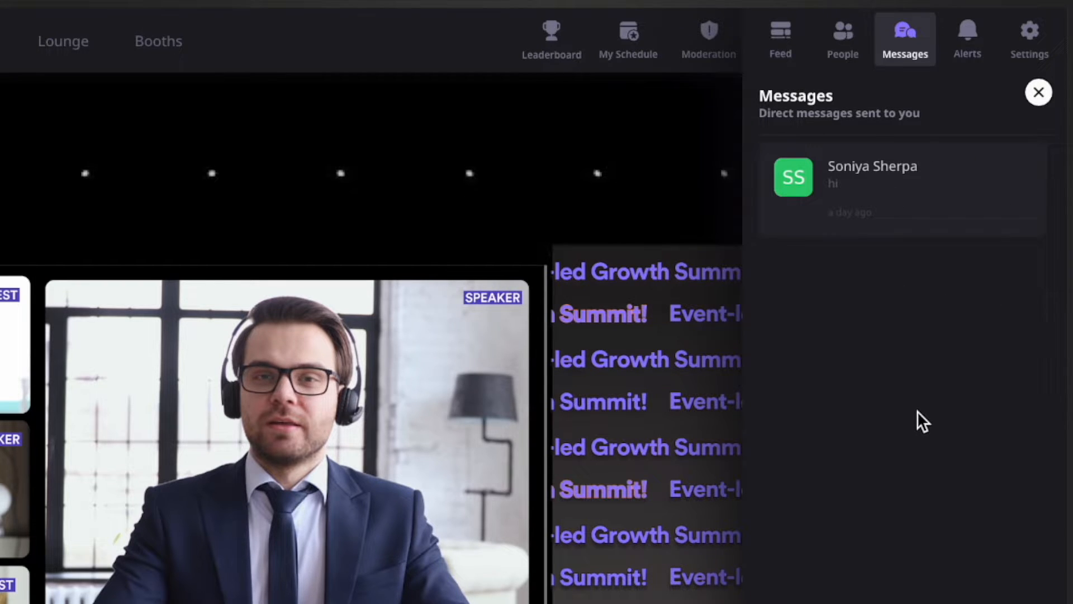
{"action": "left_click", "coordinate": [900, 207]}
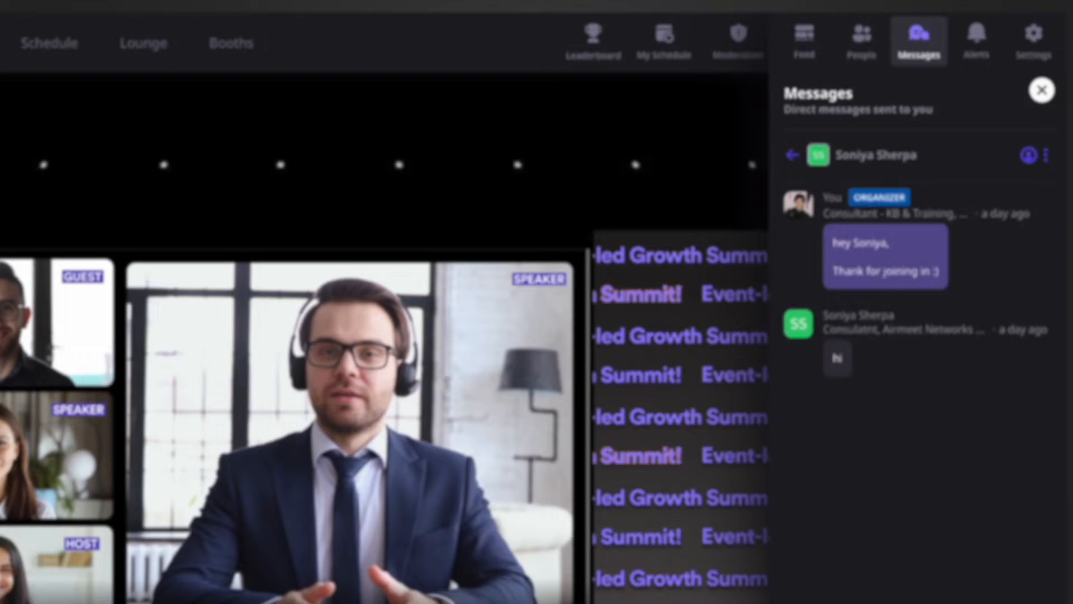
{"action": "type", "text": "hi"}
{"action": "key", "text": "Return"}
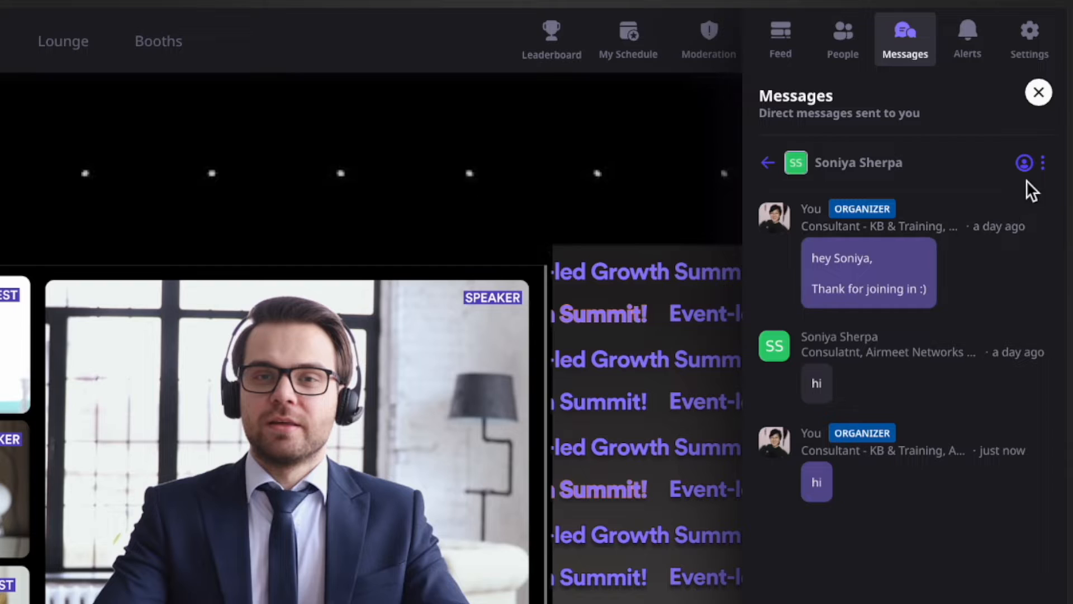
Show and hide the contact's profile info, check the conversation's block option, and close Messages.
{"action": "left_click", "coordinate": [1027, 167]}
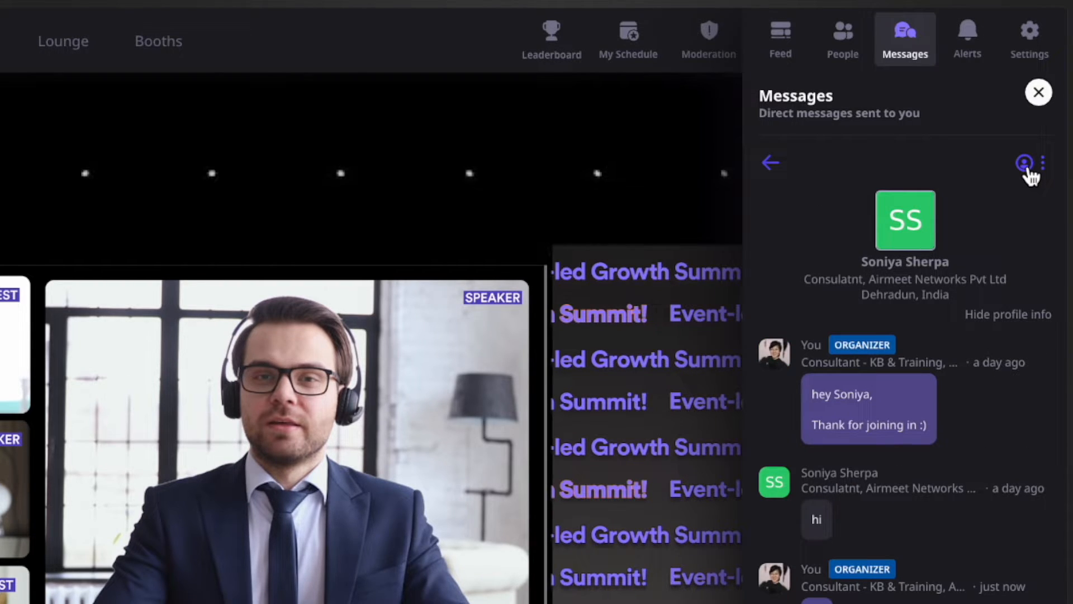
{"action": "left_click", "coordinate": [1020, 329]}
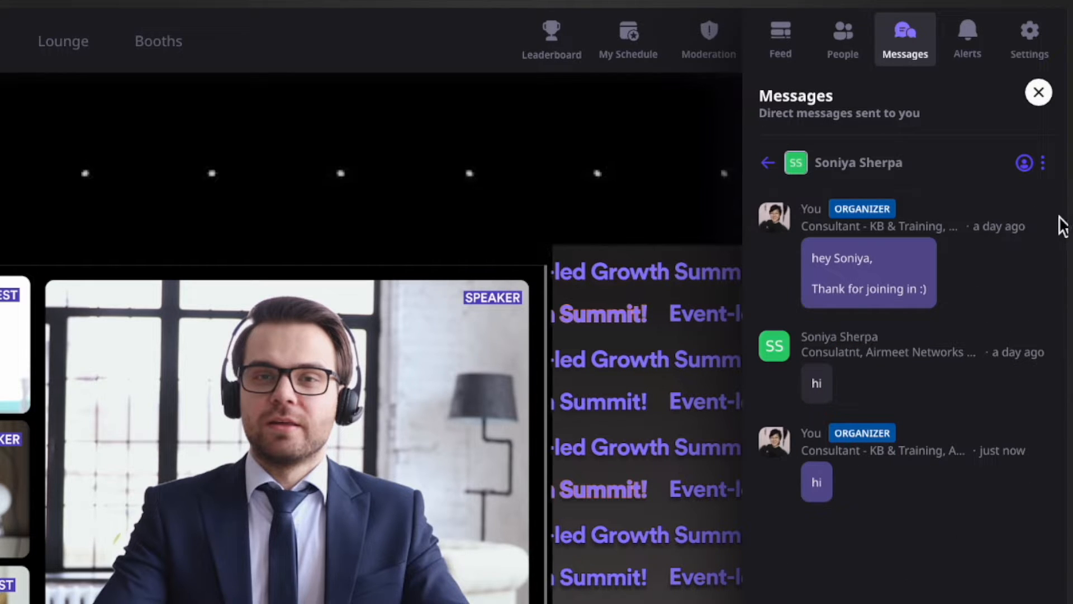
{"action": "left_click", "coordinate": [1043, 163]}
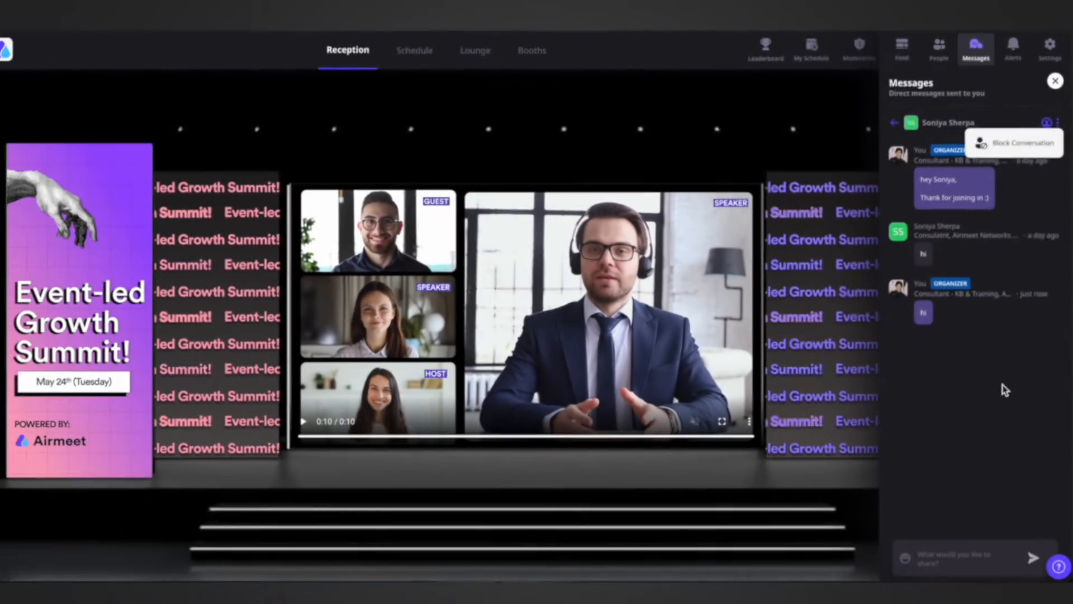
{"action": "left_click", "coordinate": [1043, 90]}
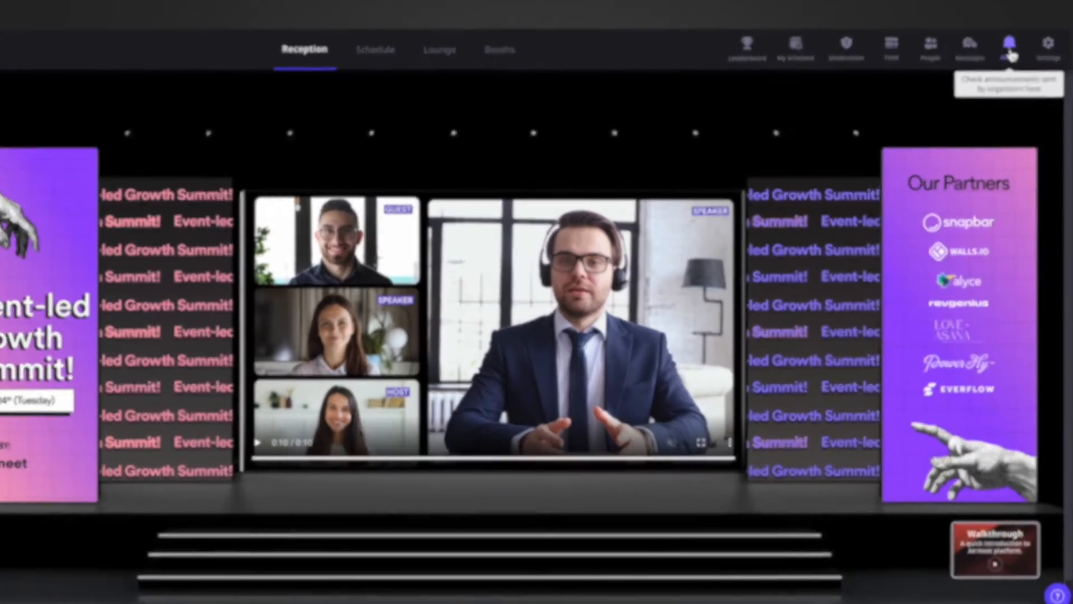
Compose an alert notification with the message "Please visit the Booths!" and the action Booths.
{"action": "left_click", "coordinate": [1009, 48]}
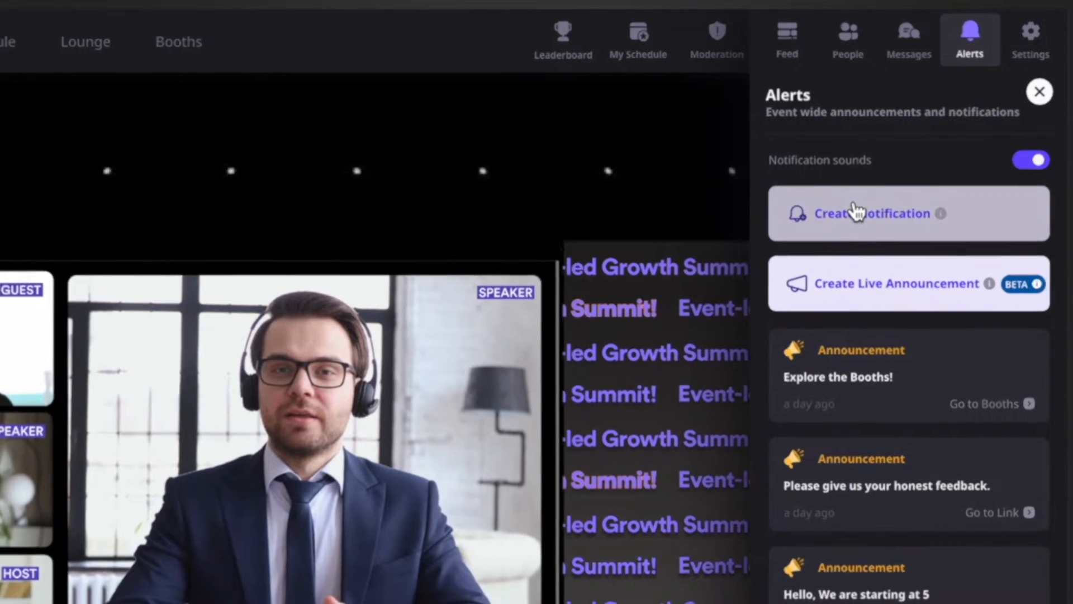
{"action": "left_click", "coordinate": [853, 212]}
{"action": "type", "text": "Please visit the Booths!"}
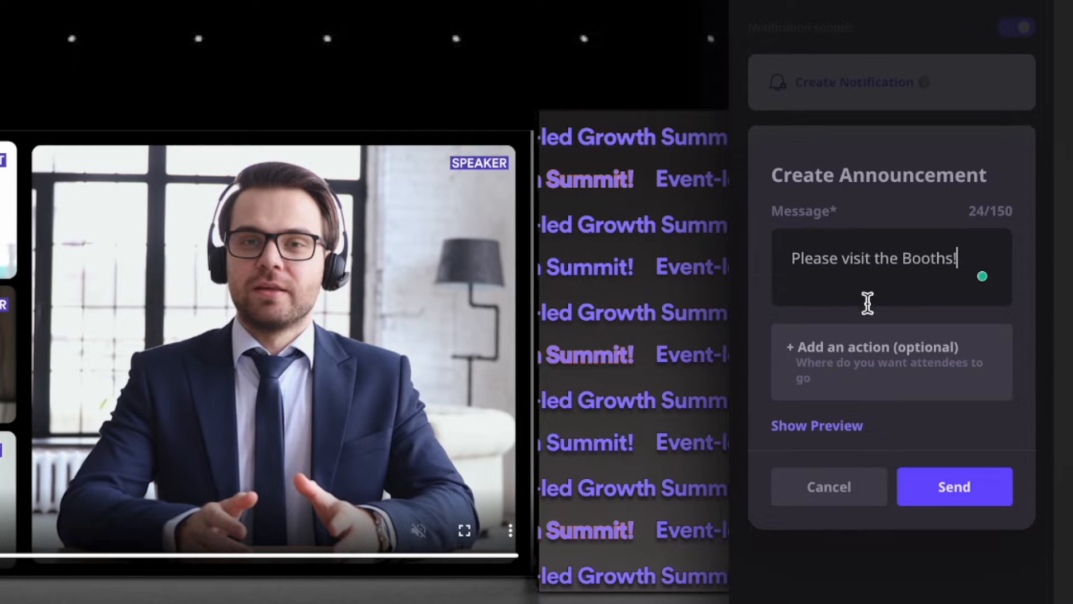
{"action": "left_click", "coordinate": [836, 364]}
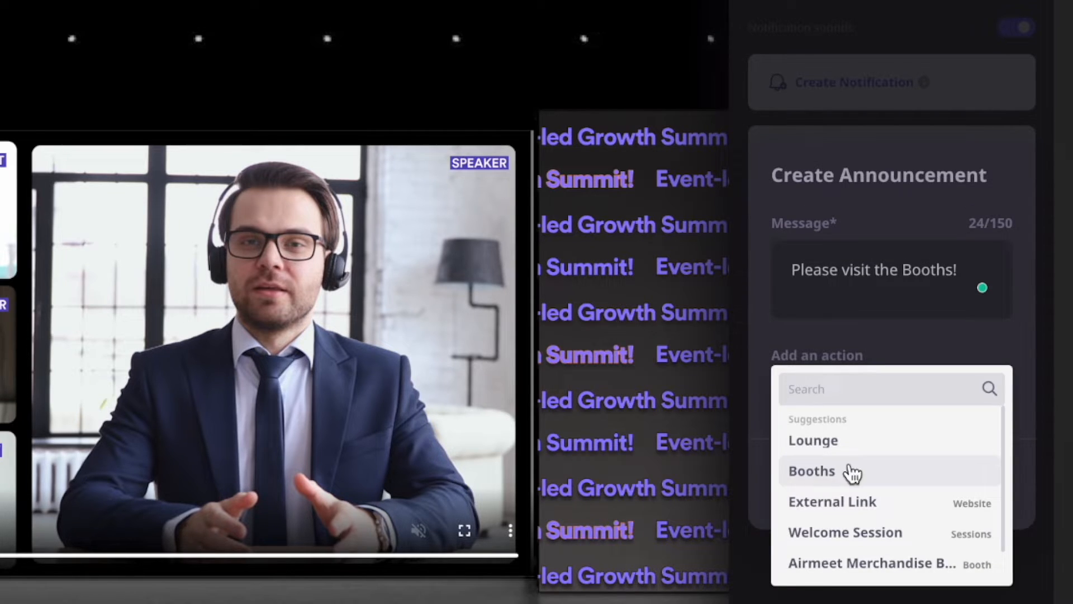
{"action": "left_click", "coordinate": [832, 476]}
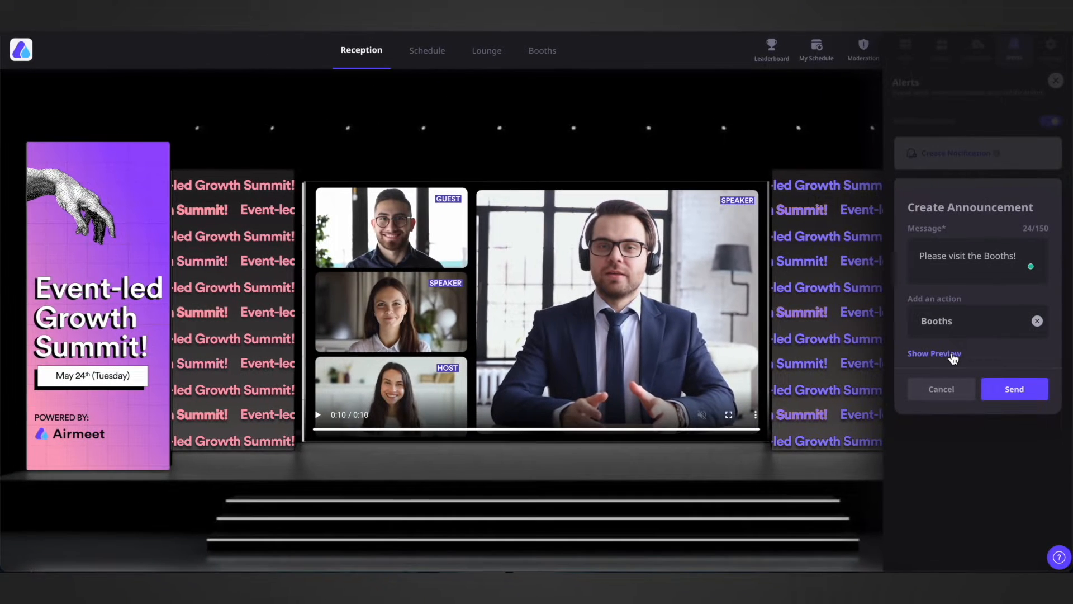
Preview the Booths announcement, dismiss the preview, and send the announcement.
{"action": "left_click", "coordinate": [953, 358]}
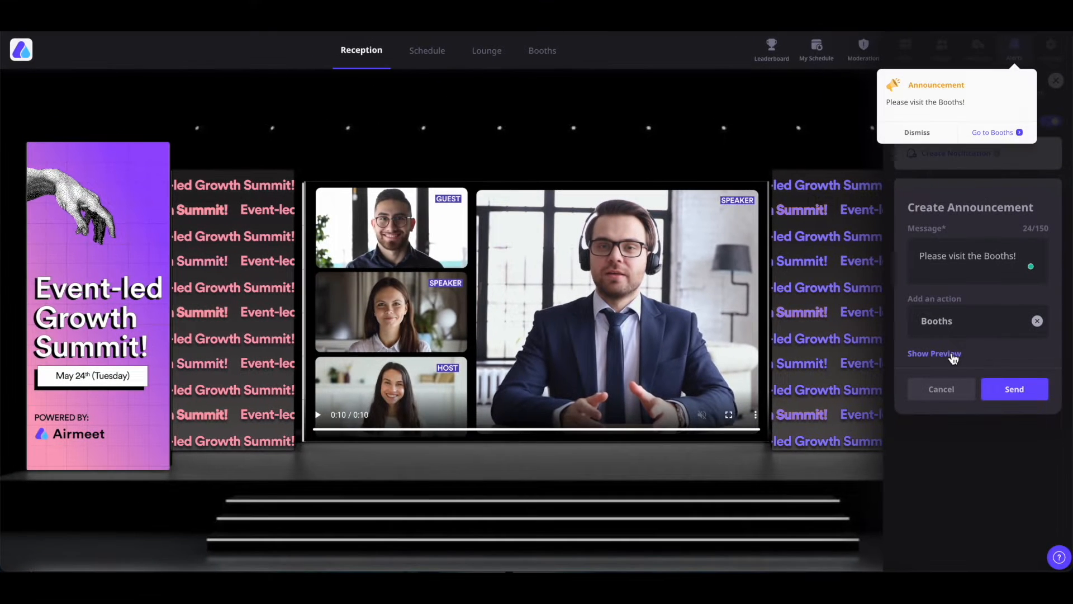
{"action": "left_click", "coordinate": [916, 134]}
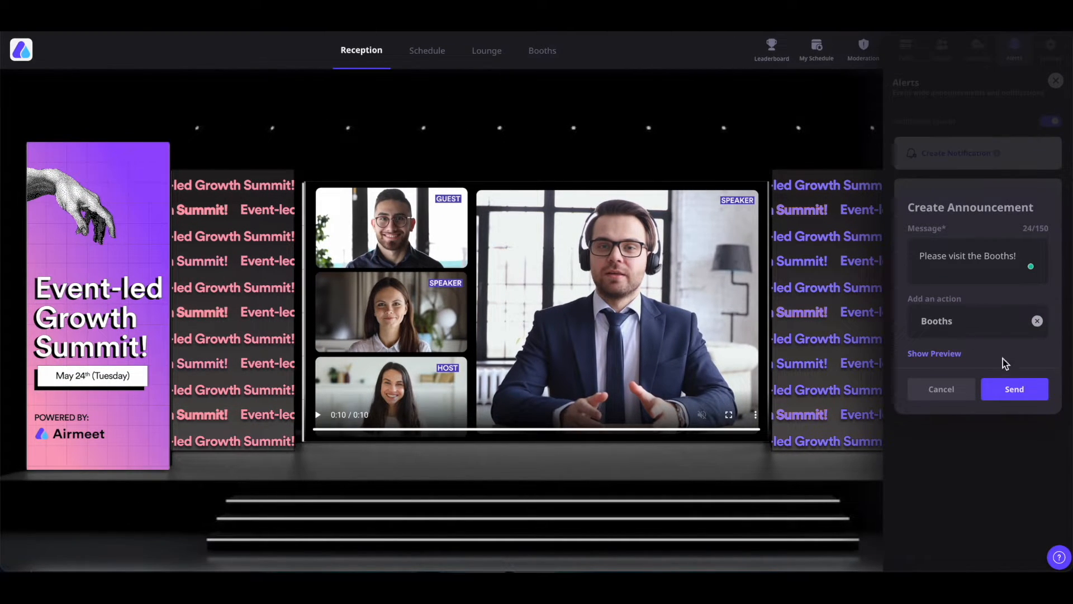
{"action": "left_click", "coordinate": [1024, 390]}
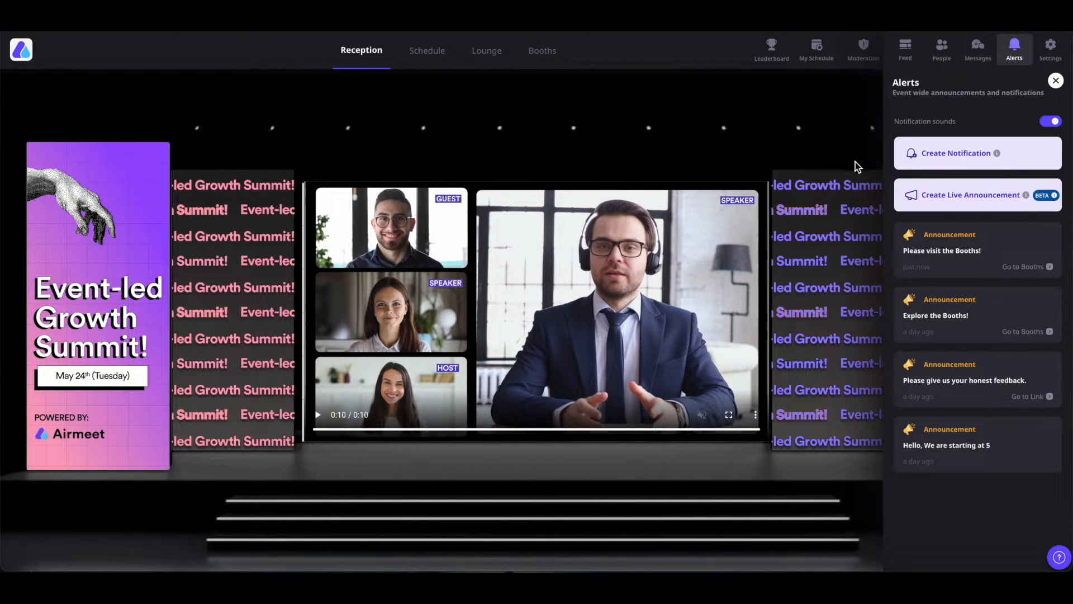
Create a live video announcement and start broadcasting it to all participants.
{"action": "left_click", "coordinate": [952, 198]}
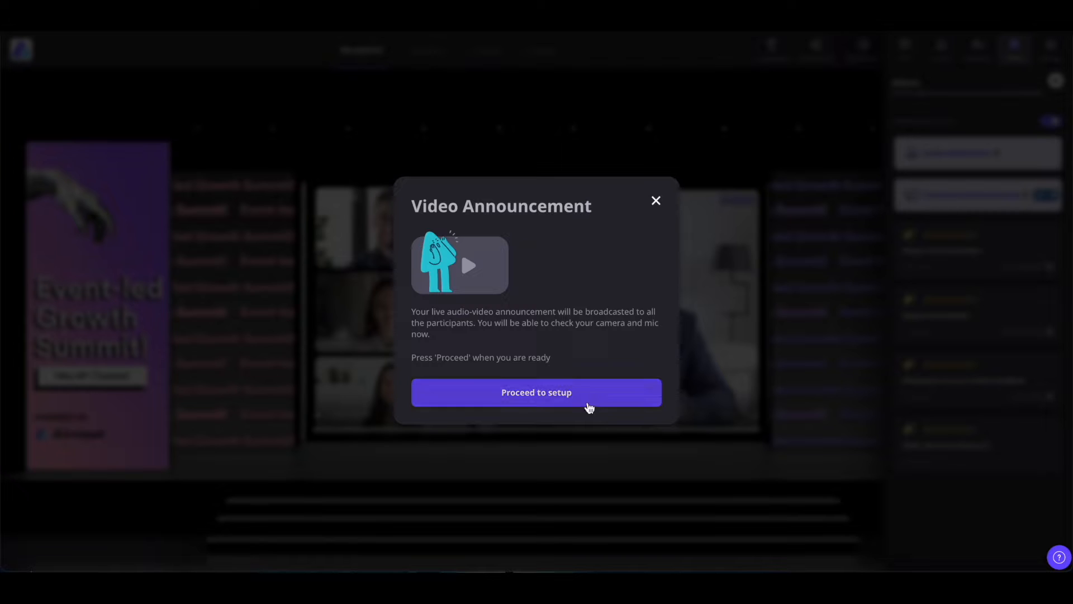
{"action": "left_click", "coordinate": [541, 394]}
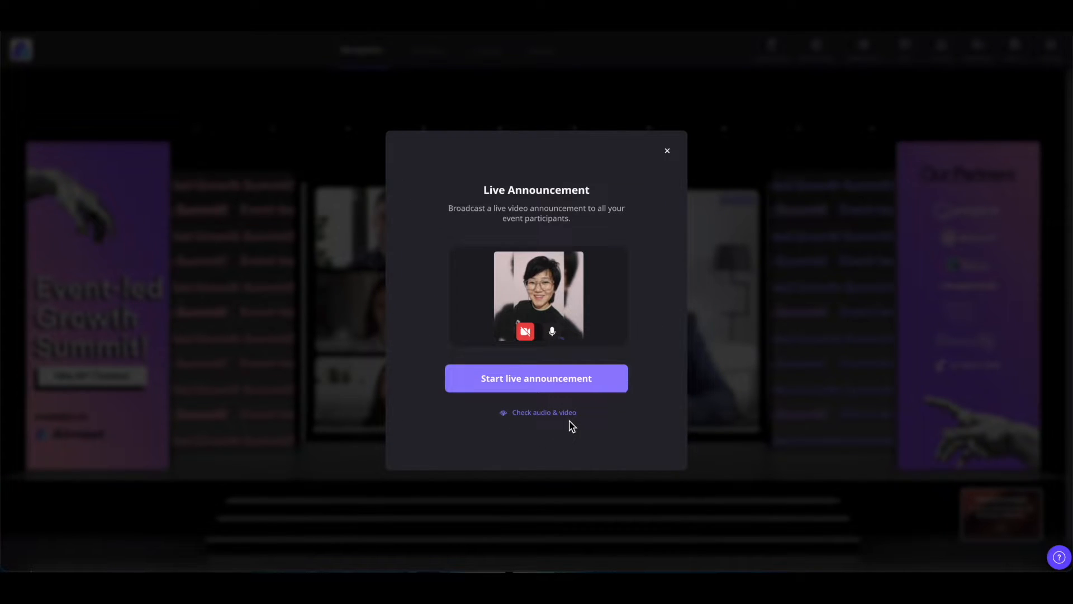
{"action": "left_click", "coordinate": [554, 385]}
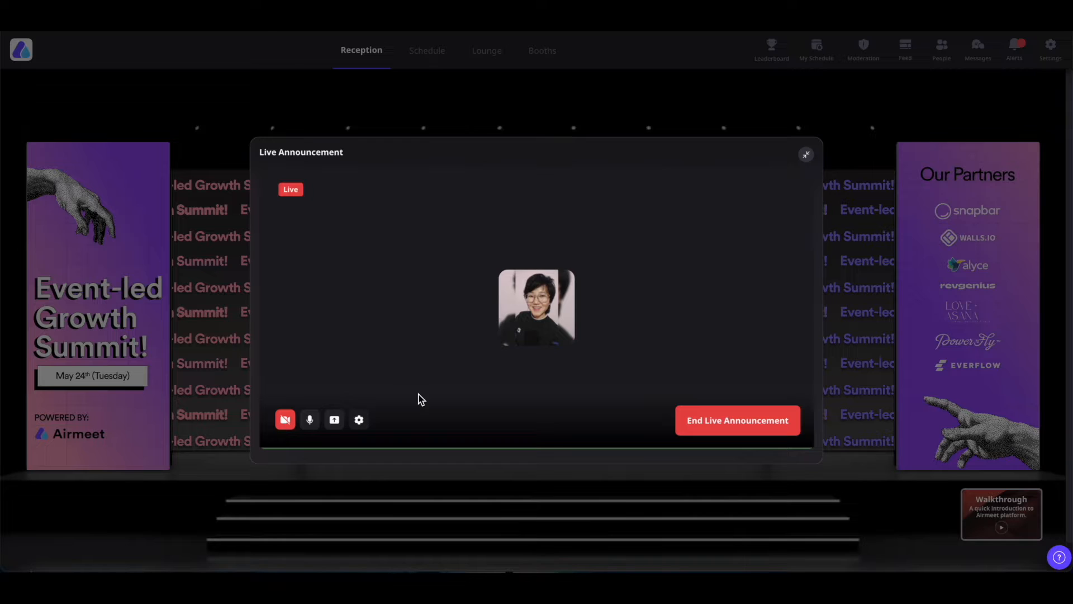
Open the live announcement's audio and video settings and apply the white room image as the camera background.
{"action": "left_click", "coordinate": [359, 419]}
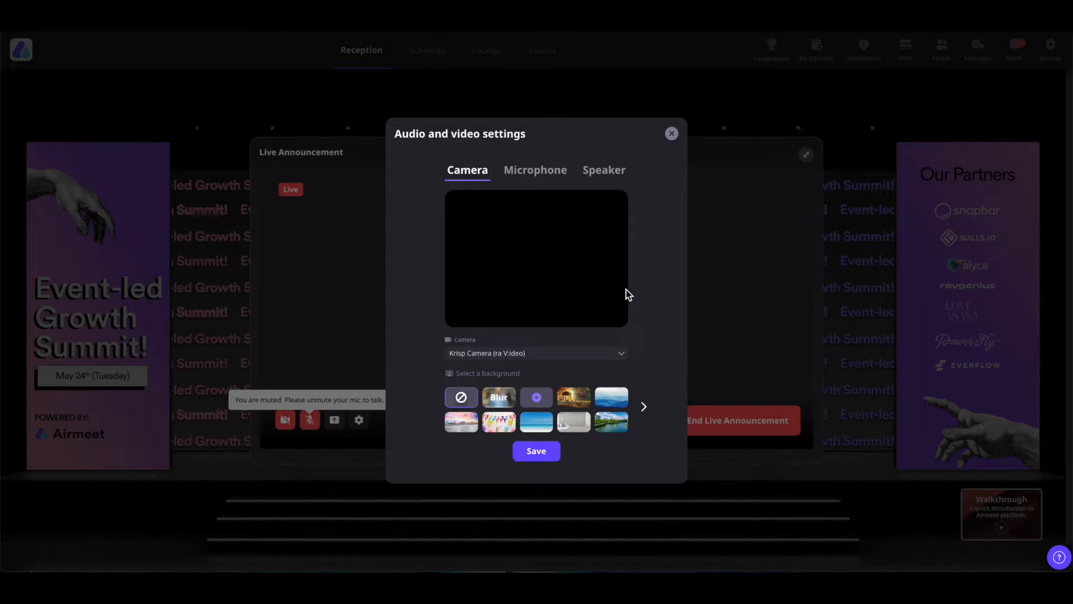
{"action": "left_click", "coordinate": [628, 351]}
{"action": "left_click", "coordinate": [570, 330]}
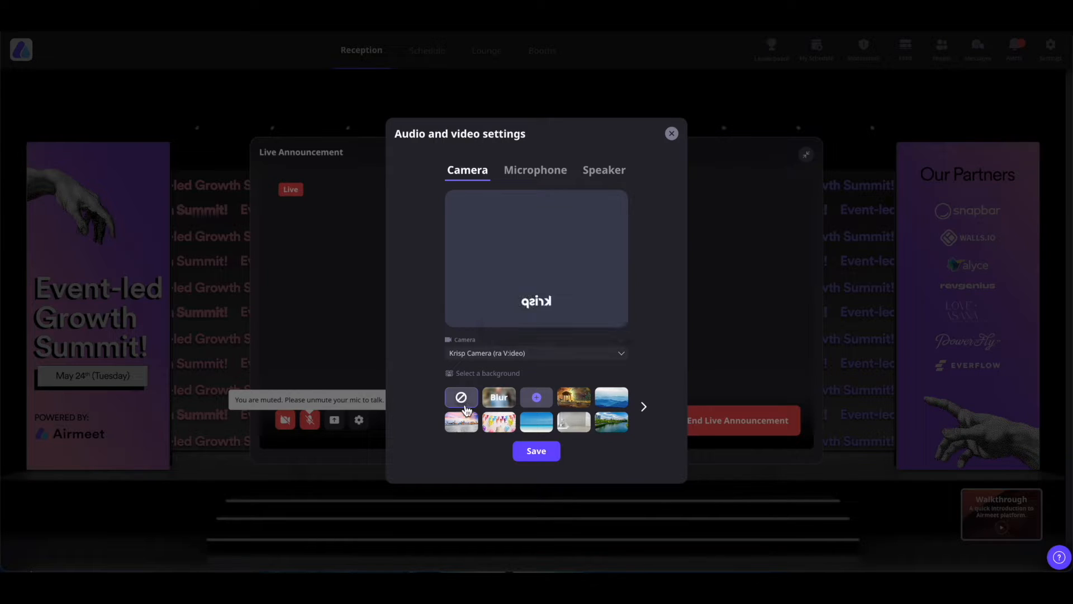
{"action": "left_click", "coordinate": [575, 403]}
{"action": "left_click", "coordinate": [578, 425]}
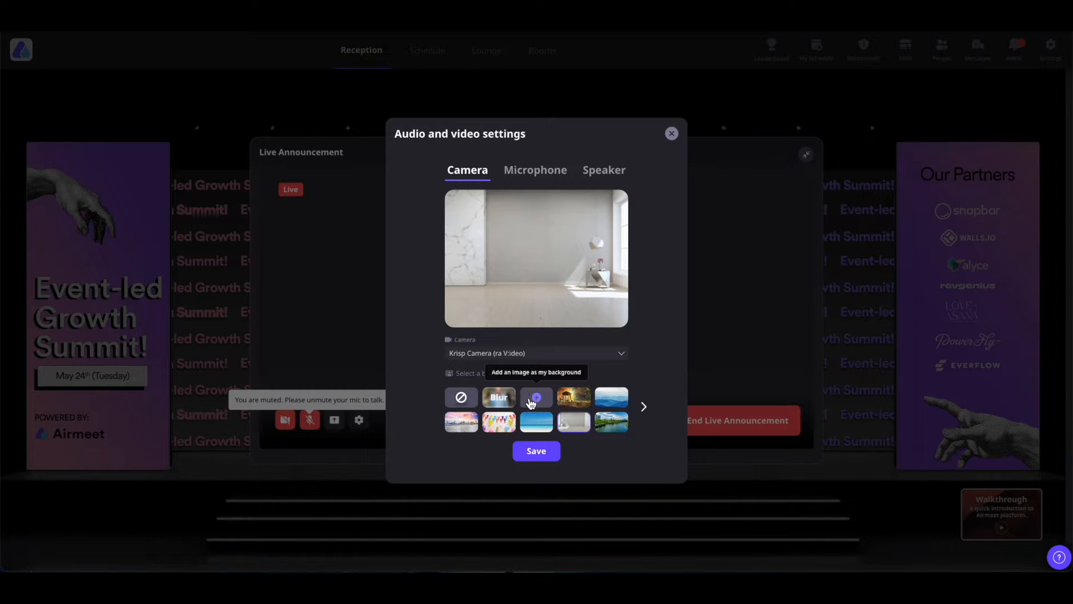
Select "Default - External Microphone (Built-in)" as the microphone for the live announcement.
{"action": "left_click", "coordinate": [528, 181]}
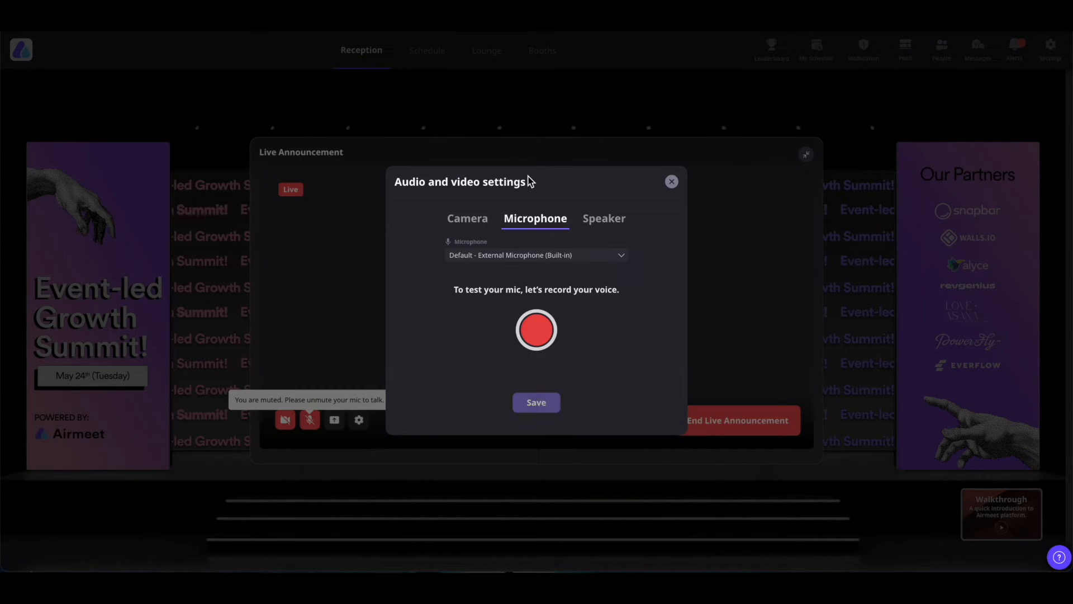
{"action": "left_click", "coordinate": [623, 261]}
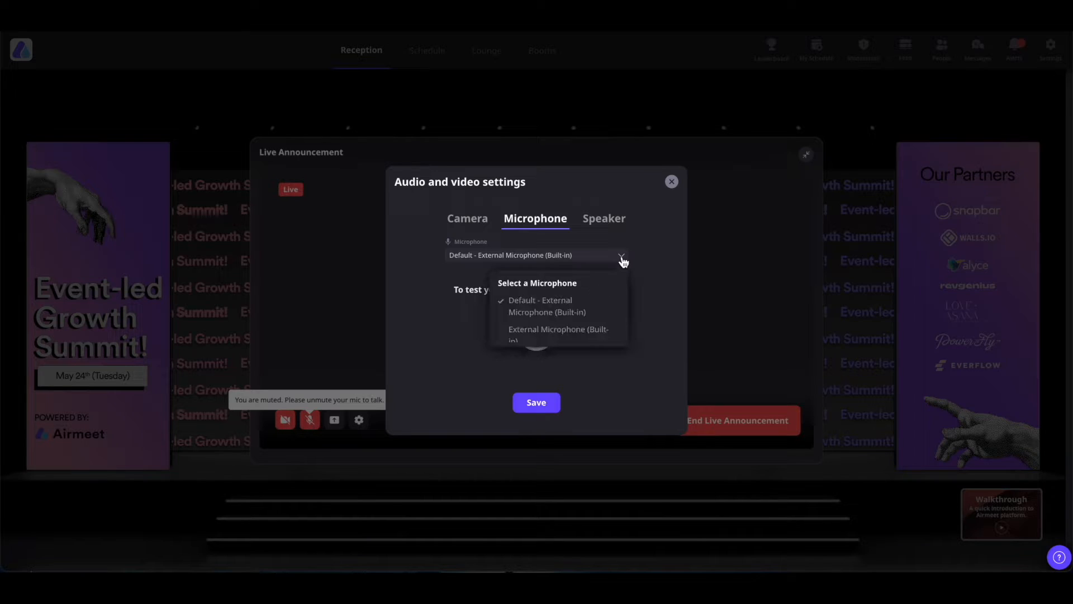
{"action": "left_click", "coordinate": [548, 304]}
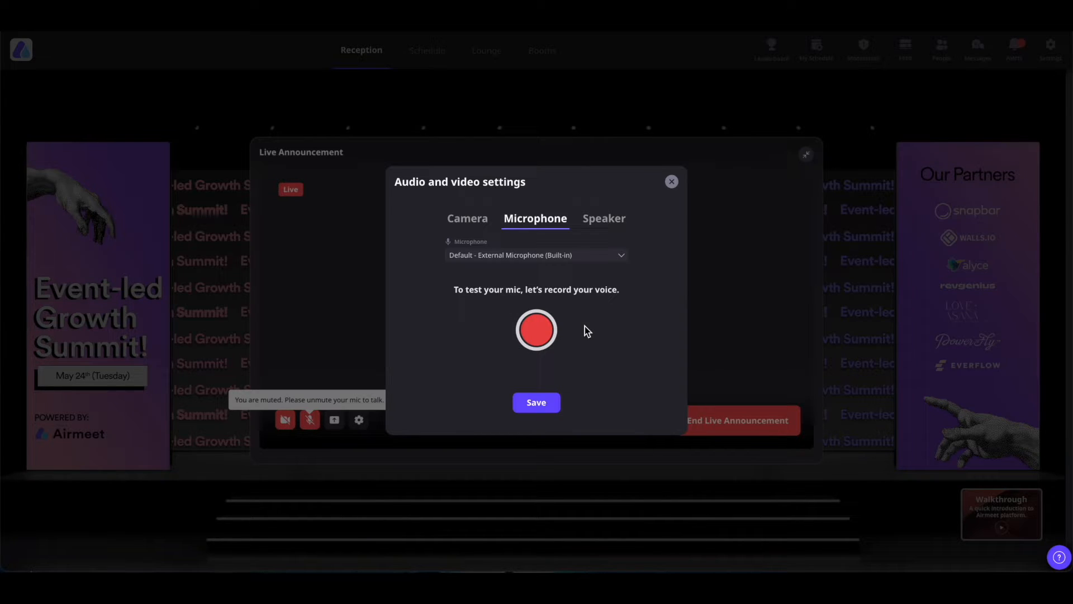
Check the speaker device options, play the test ringtone, and save the audio and video settings.
{"action": "left_click", "coordinate": [605, 221]}
{"action": "left_click", "coordinate": [620, 257]}
{"action": "left_click", "coordinate": [658, 280]}
{"action": "left_click", "coordinate": [536, 317]}
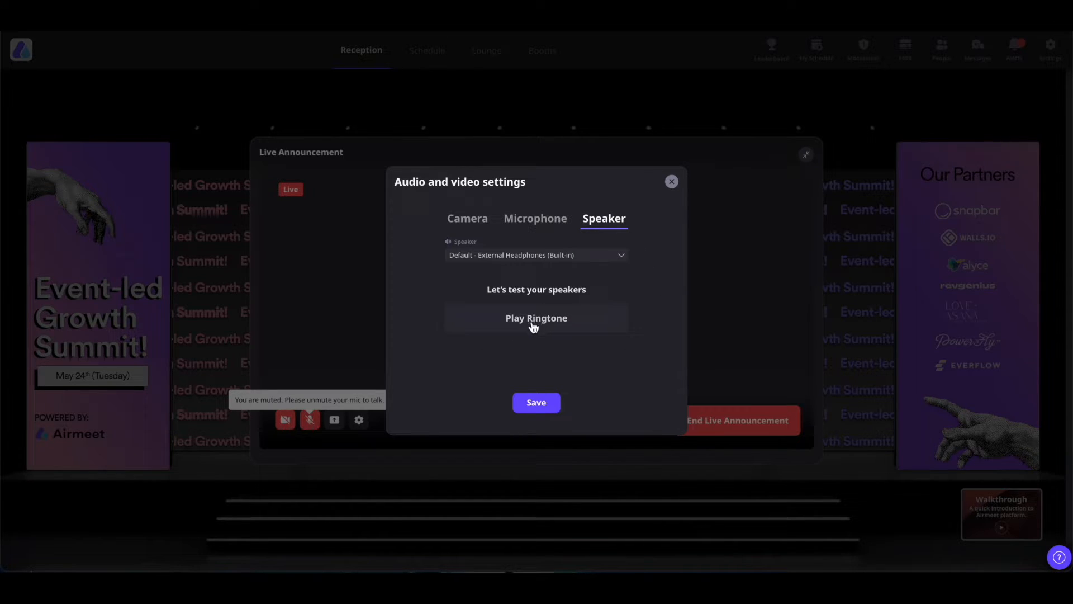
{"action": "left_click", "coordinate": [539, 402]}
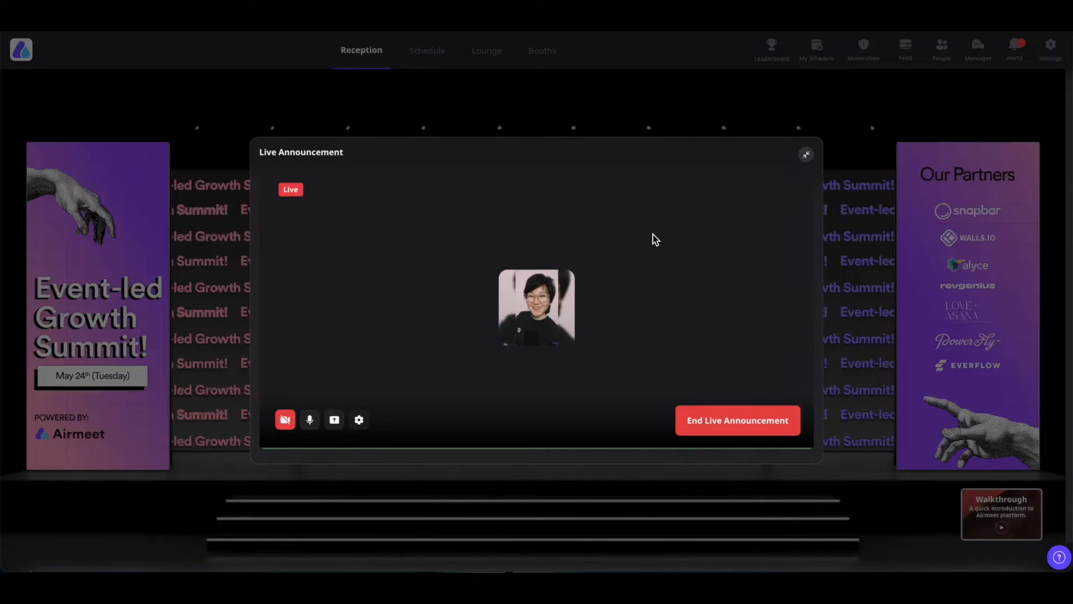
Minimize the Live Announcement window, reposition the small window slightly, and expand it back to full size.
{"action": "left_click", "coordinate": [806, 155]}
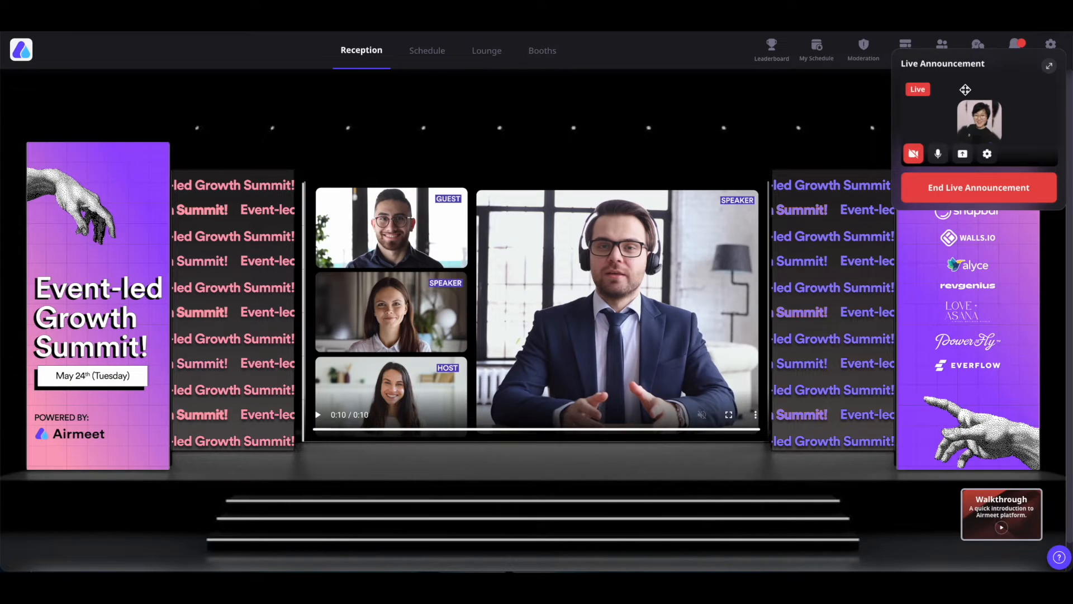
{"action": "left_click_drag", "start_coordinate": [965, 90], "coordinate": [1028, 118]}
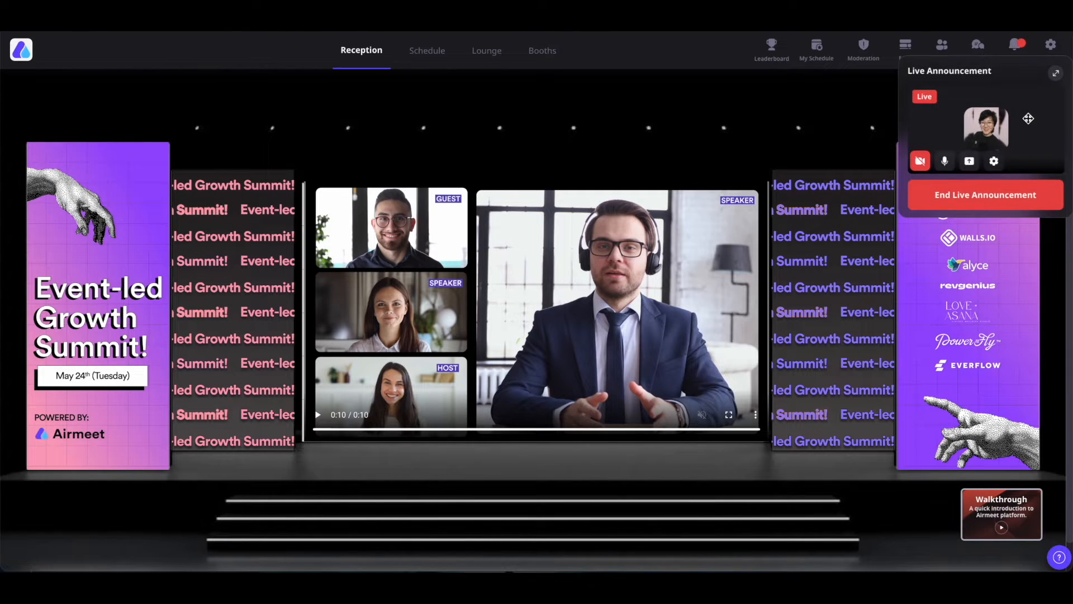
{"action": "left_click", "coordinate": [1057, 75]}
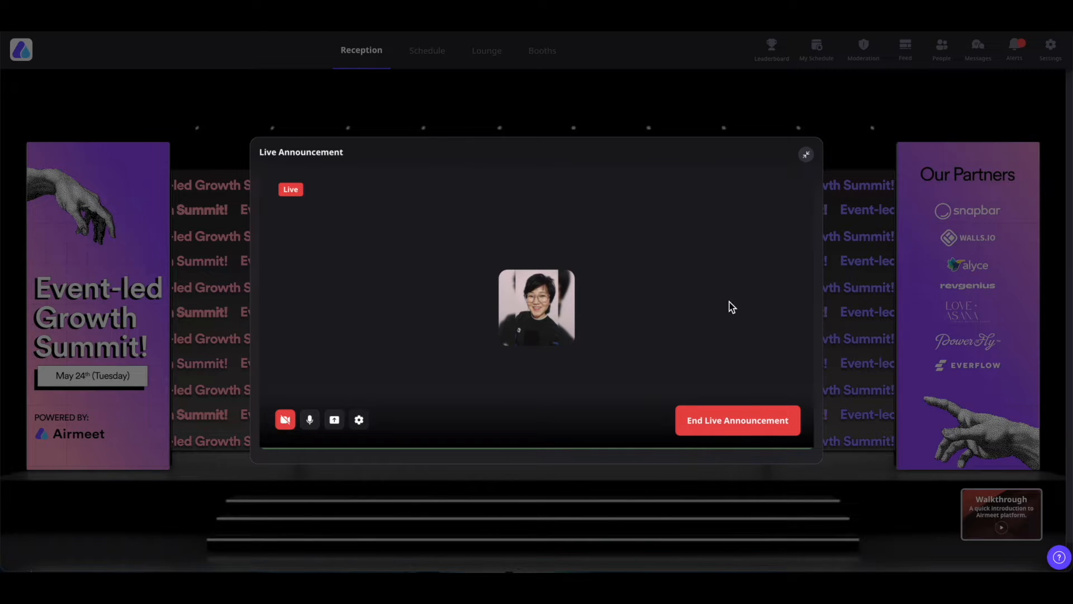
End the live announcement and confirm ending it.
{"action": "left_click", "coordinate": [719, 421]}
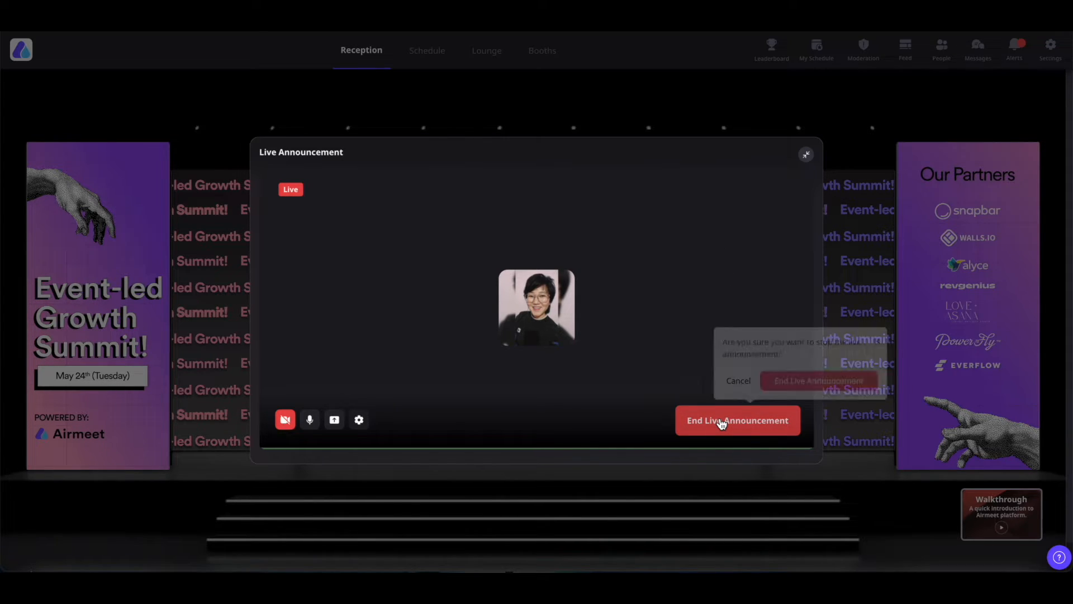
{"action": "left_click", "coordinate": [805, 381]}
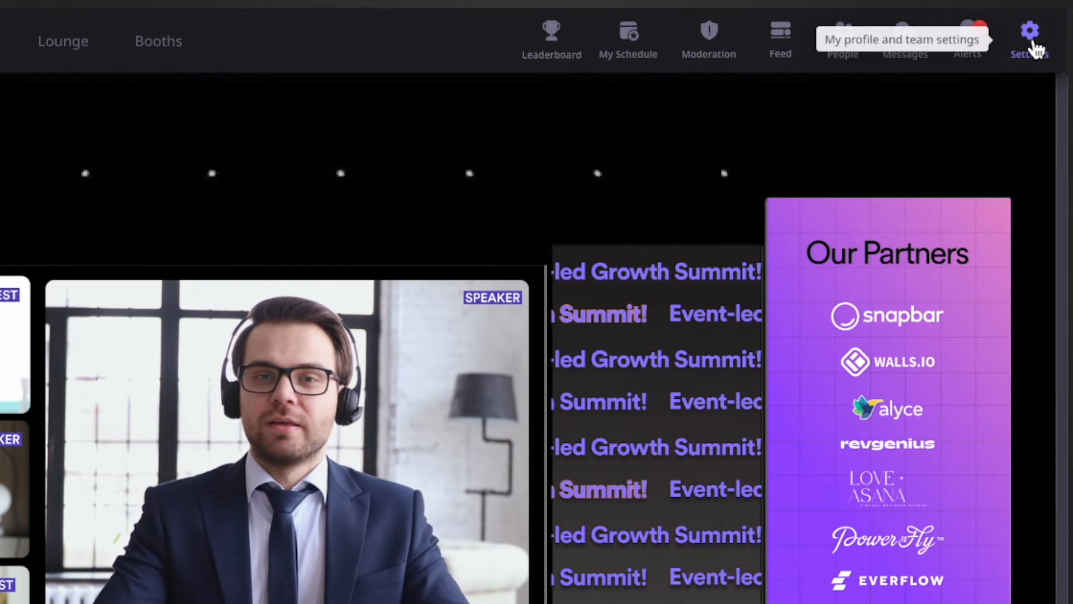
Open the event customization settings and set the theme's accent color to the preset pink.
{"action": "left_click", "coordinate": [1036, 45]}
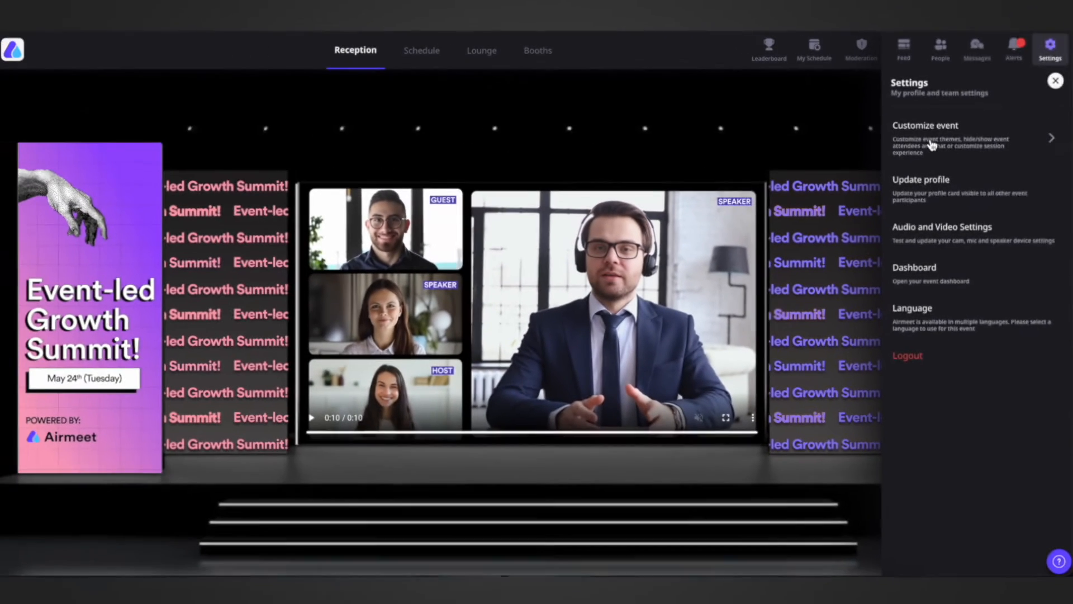
{"action": "left_click", "coordinate": [827, 202]}
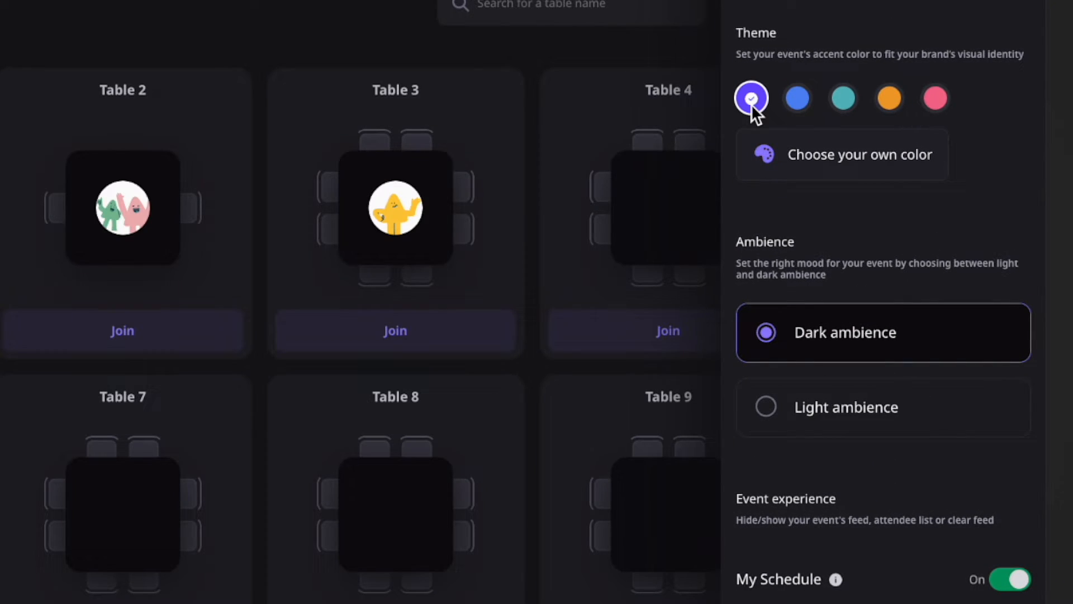
{"action": "left_click", "coordinate": [936, 97]}
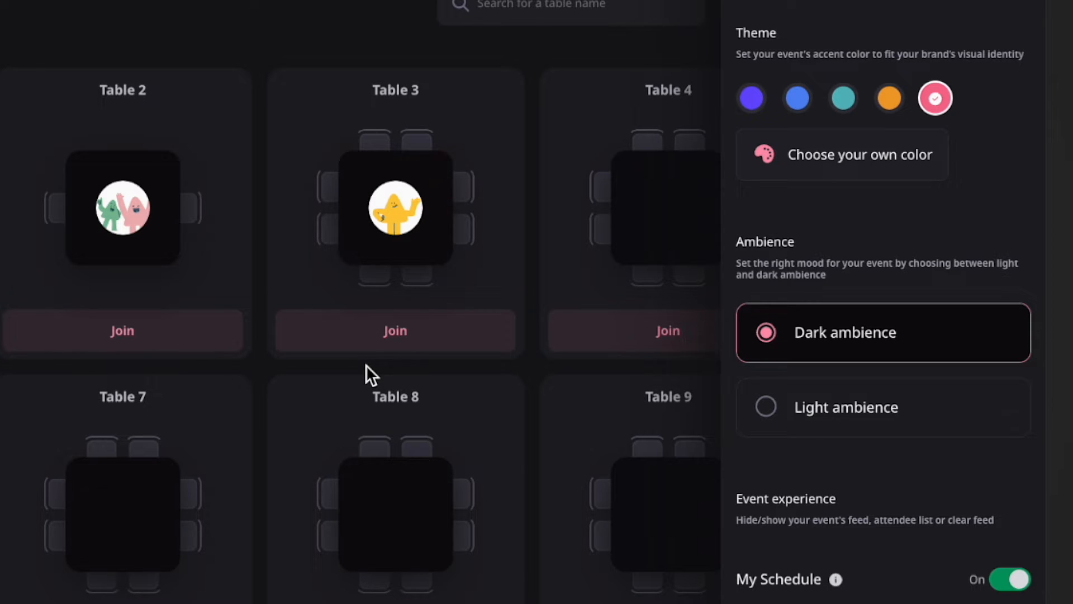
Replace the theme accent with a custom light blue, hue 212 and hex code #6cabf4, and apply it.
{"action": "left_click", "coordinate": [852, 154]}
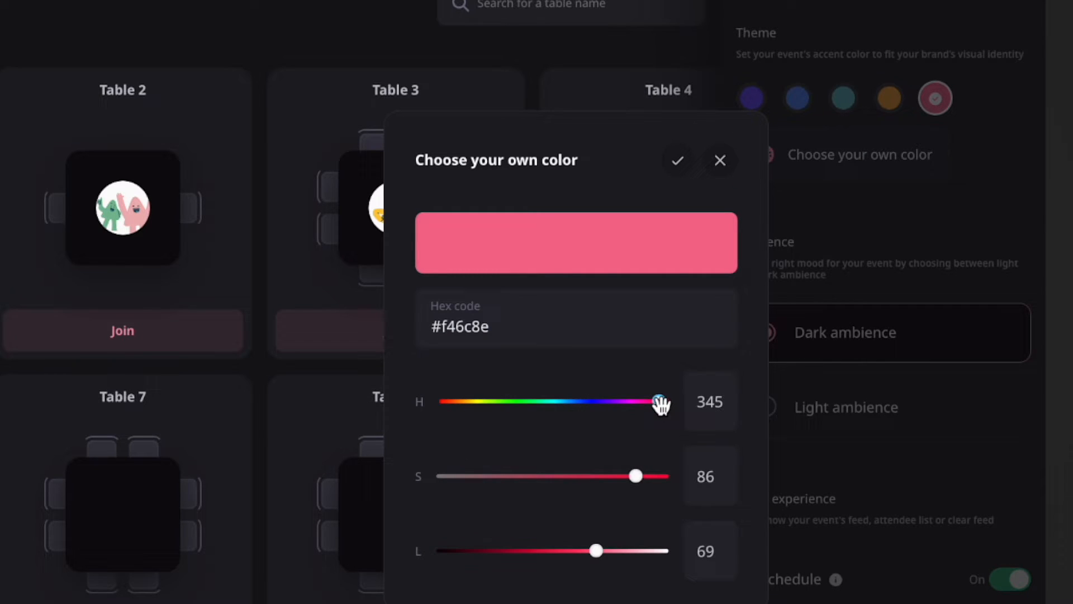
{"action": "left_click_drag", "start_coordinate": [662, 400], "coordinate": [574, 434]}
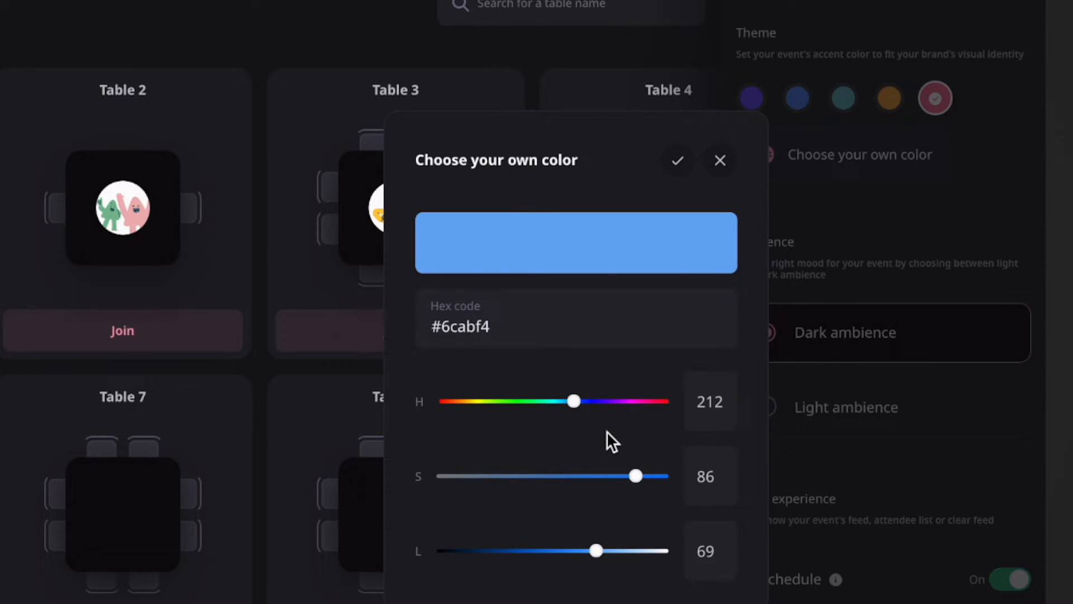
{"action": "left_click", "coordinate": [503, 327]}
{"action": "left_click_drag", "start_coordinate": [504, 327], "coordinate": [417, 325]}
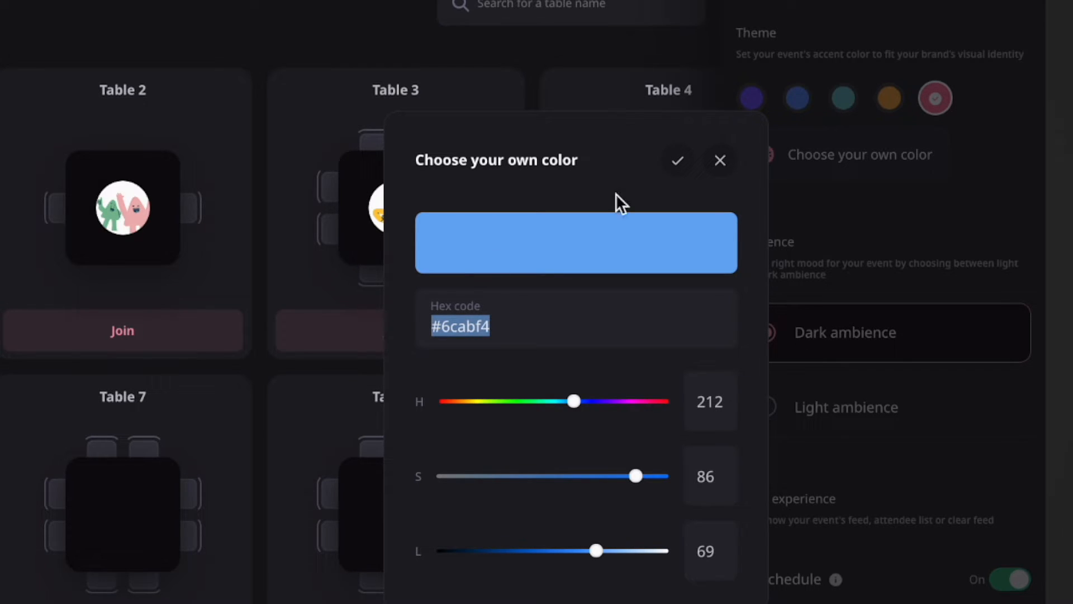
{"action": "left_click", "coordinate": [680, 166]}
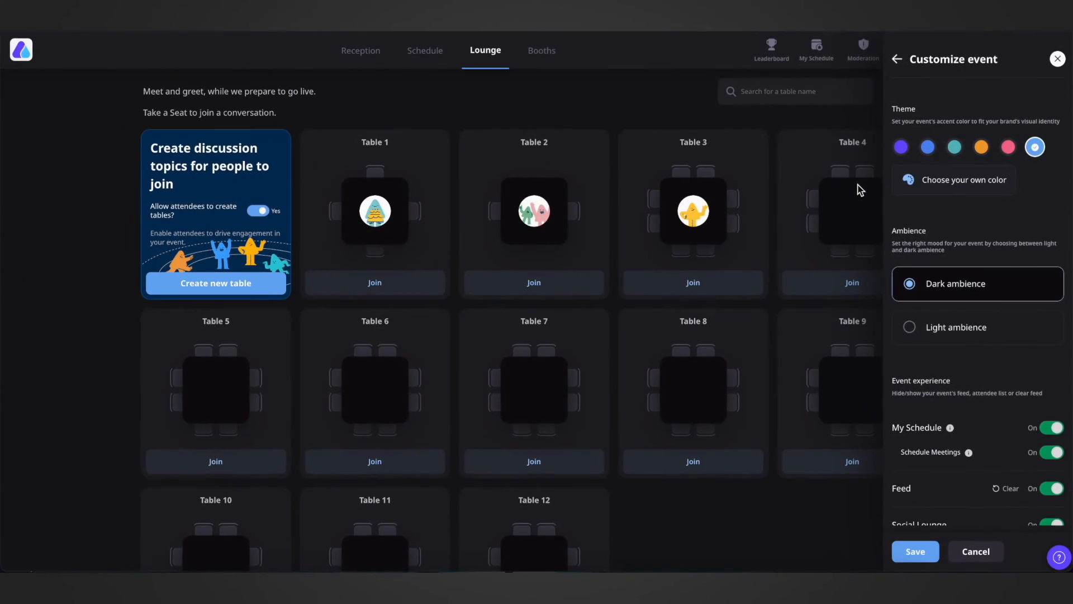
Preview the Light ambience for the event and return to Dark ambience.
{"action": "scroll", "coordinate": [849, 185], "scroll_direction": "down", "scroll_amount": 1}
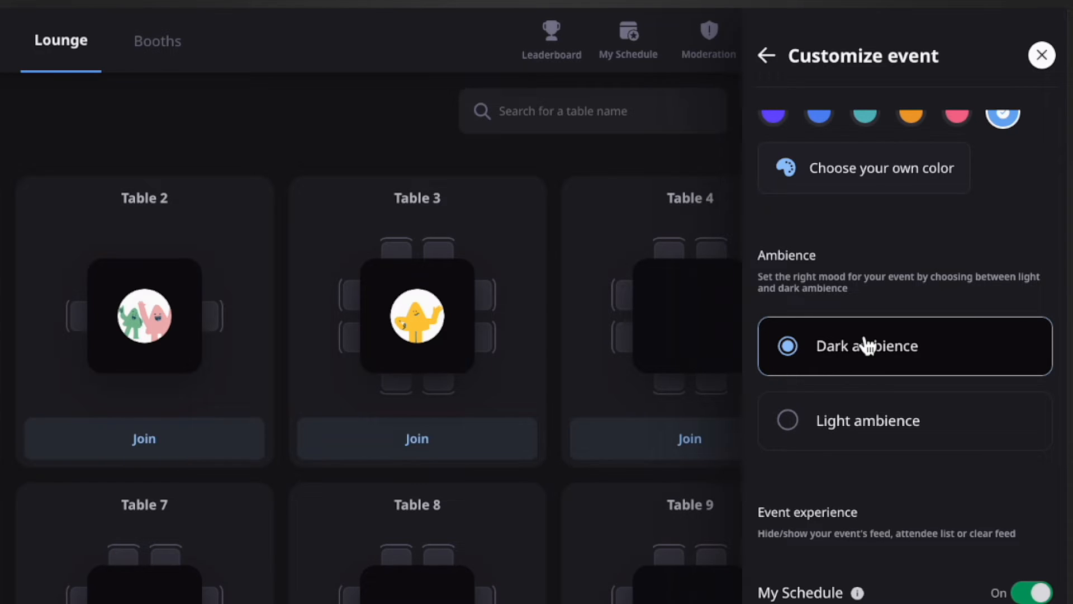
{"action": "left_click", "coordinate": [845, 423]}
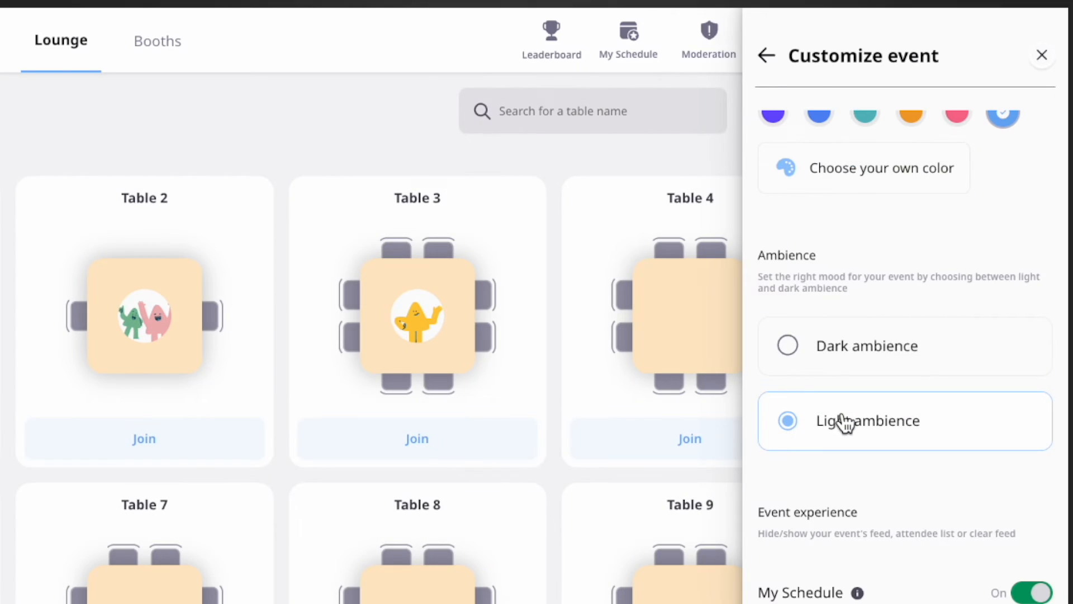
{"action": "left_click", "coordinate": [849, 361]}
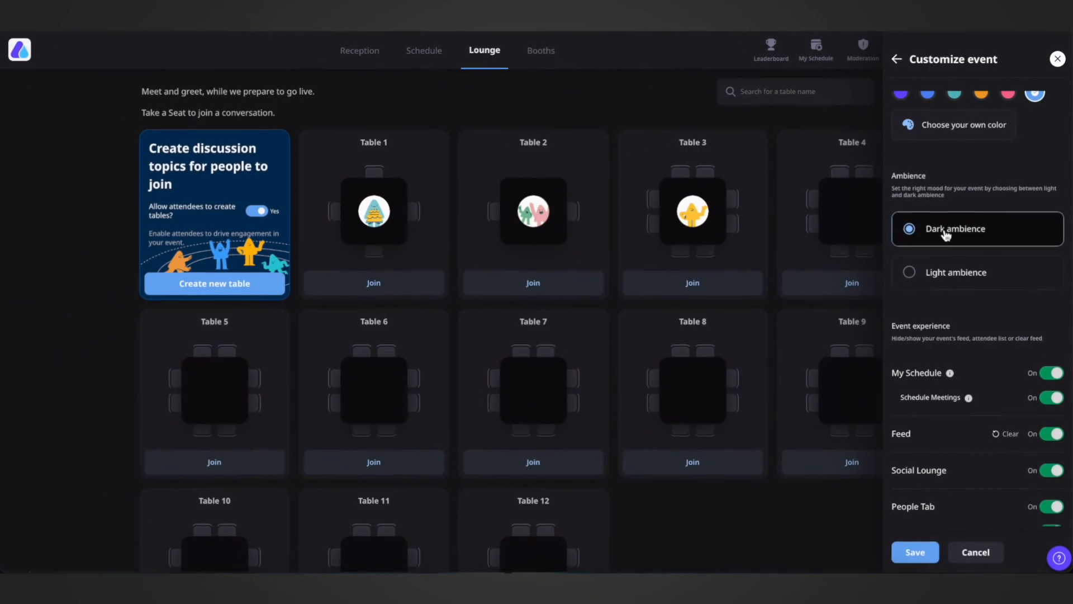
Review the event experience options and rename the Reception navigation label to Home.
{"action": "scroll", "coordinate": [946, 235], "scroll_direction": "down", "scroll_amount": 3}
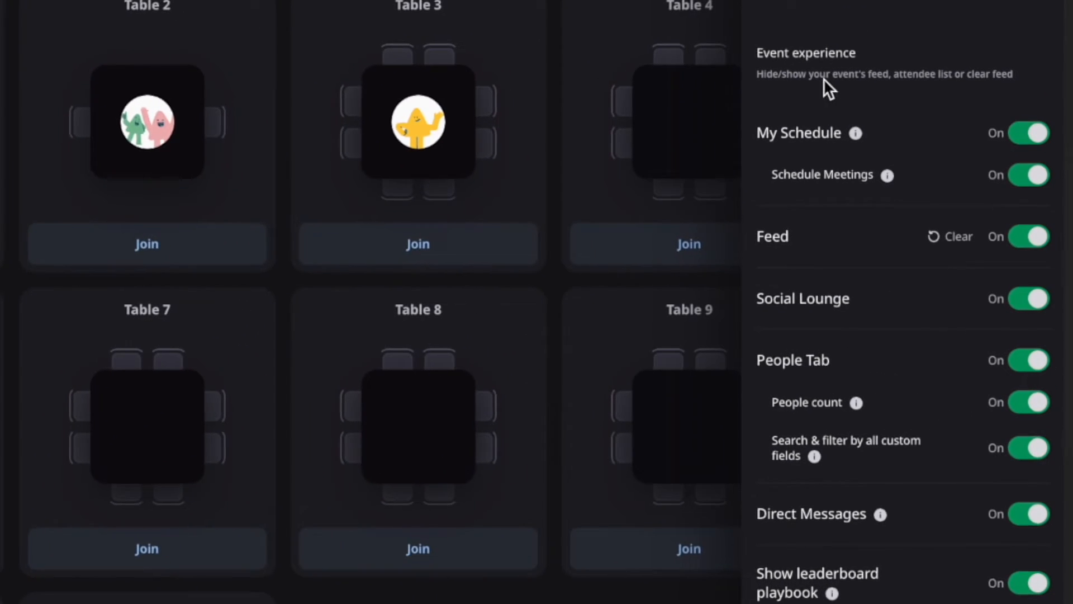
{"action": "scroll", "coordinate": [823, 76], "scroll_direction": "down", "scroll_amount": 3}
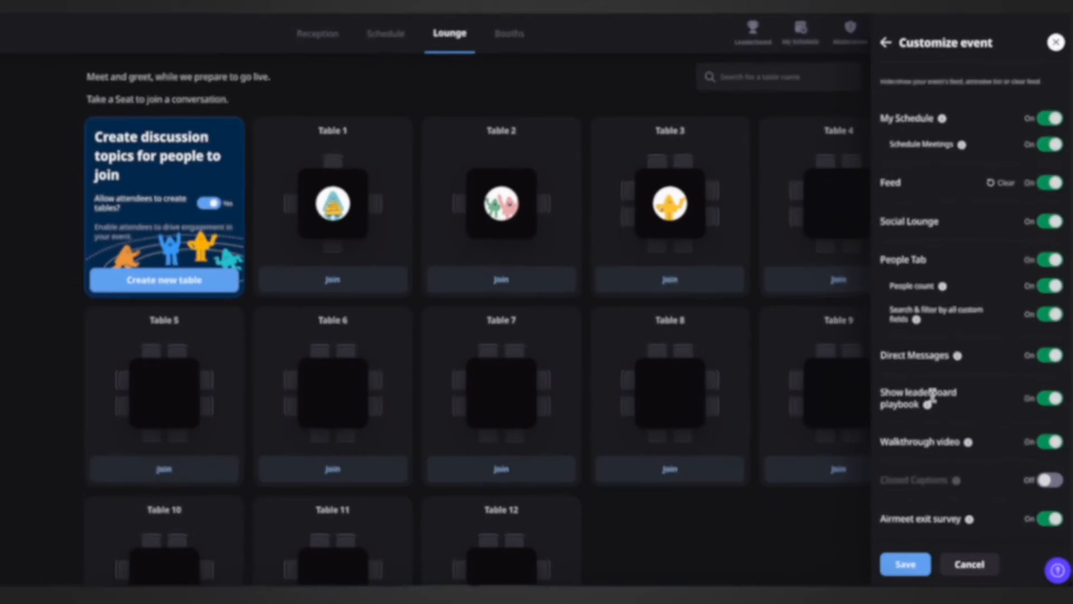
{"action": "scroll", "coordinate": [816, 64], "scroll_direction": "down", "scroll_amount": 5}
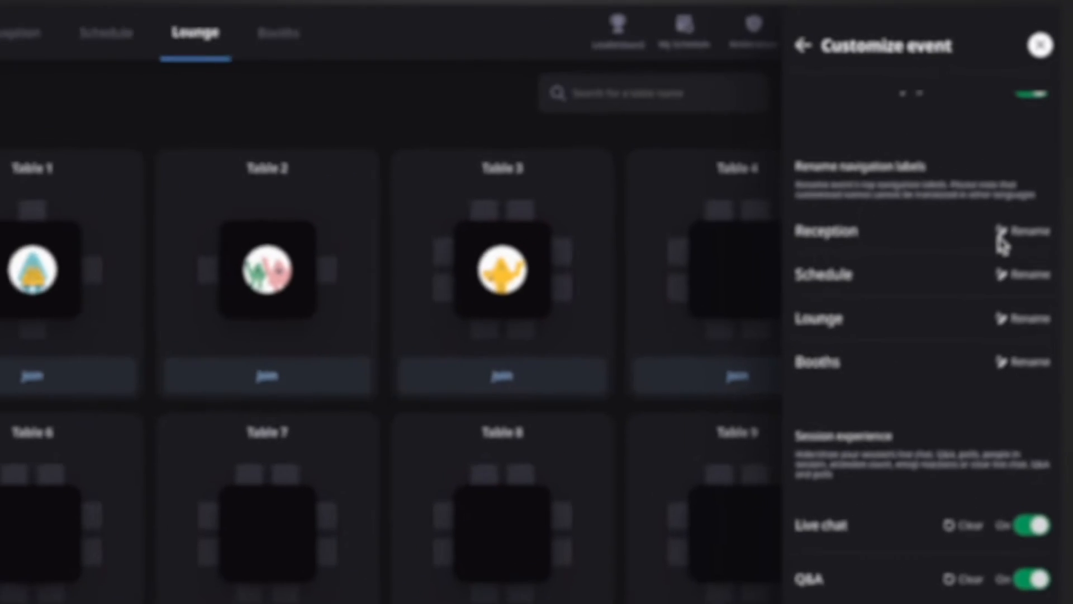
{"action": "left_click", "coordinate": [1045, 185]}
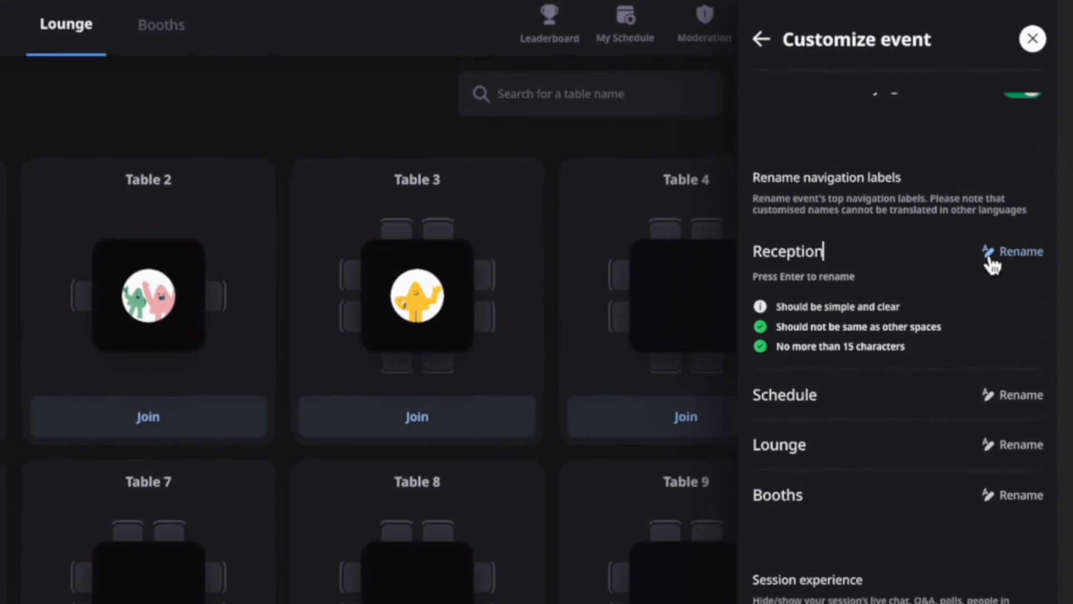
{"action": "key", "text": "ctrl+a"}
{"action": "type", "text": "Home"}
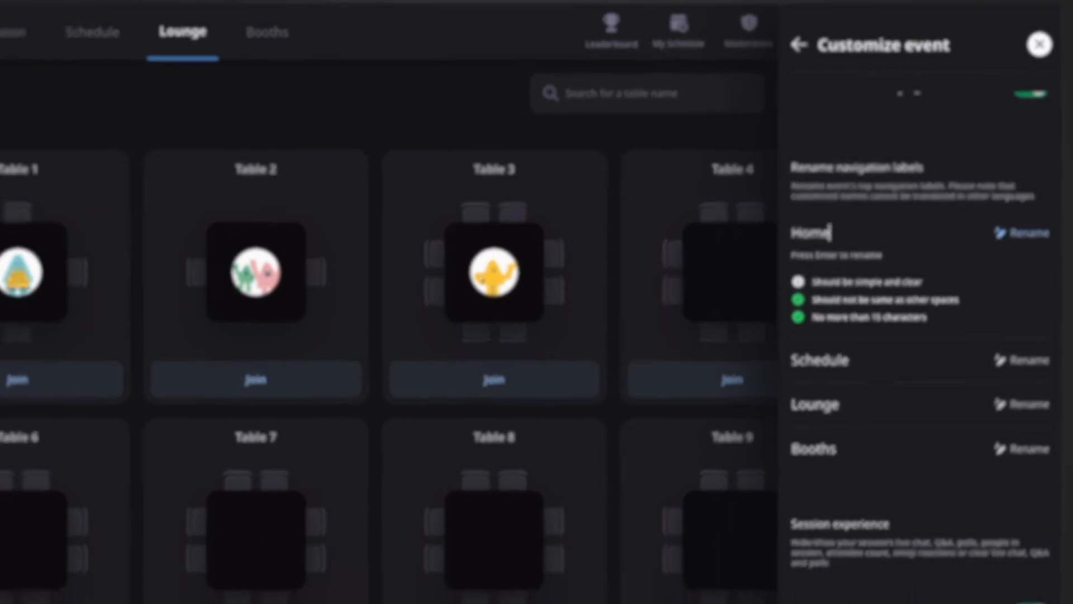
{"action": "key", "text": "Return"}
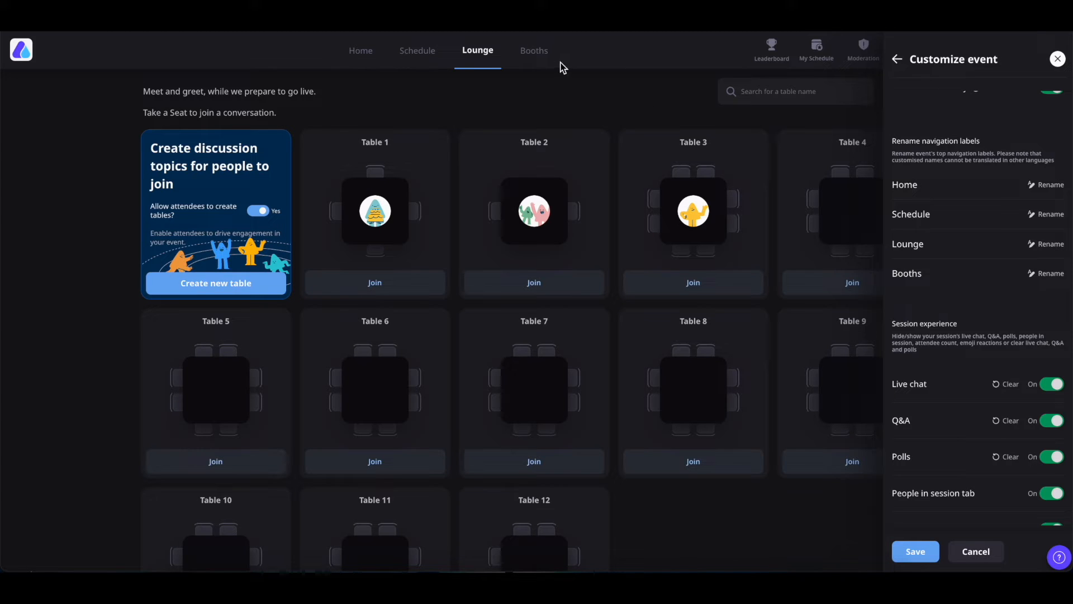
Review the session experience options and save the event customization.
{"action": "scroll", "coordinate": [928, 186], "scroll_direction": "down", "scroll_amount": 3}
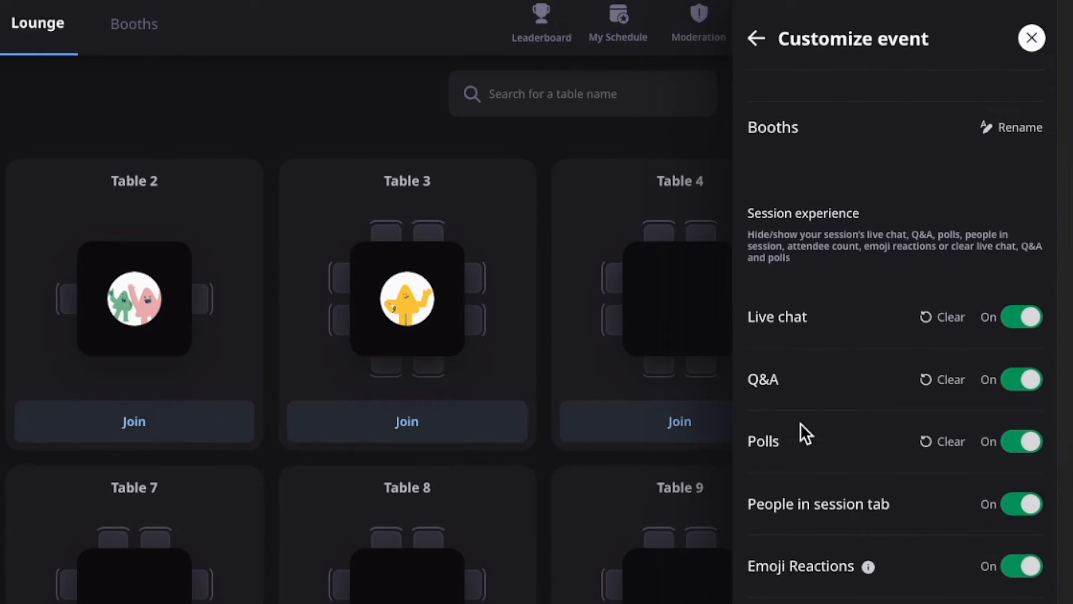
{"action": "scroll", "coordinate": [800, 423], "scroll_direction": "up", "scroll_amount": 15}
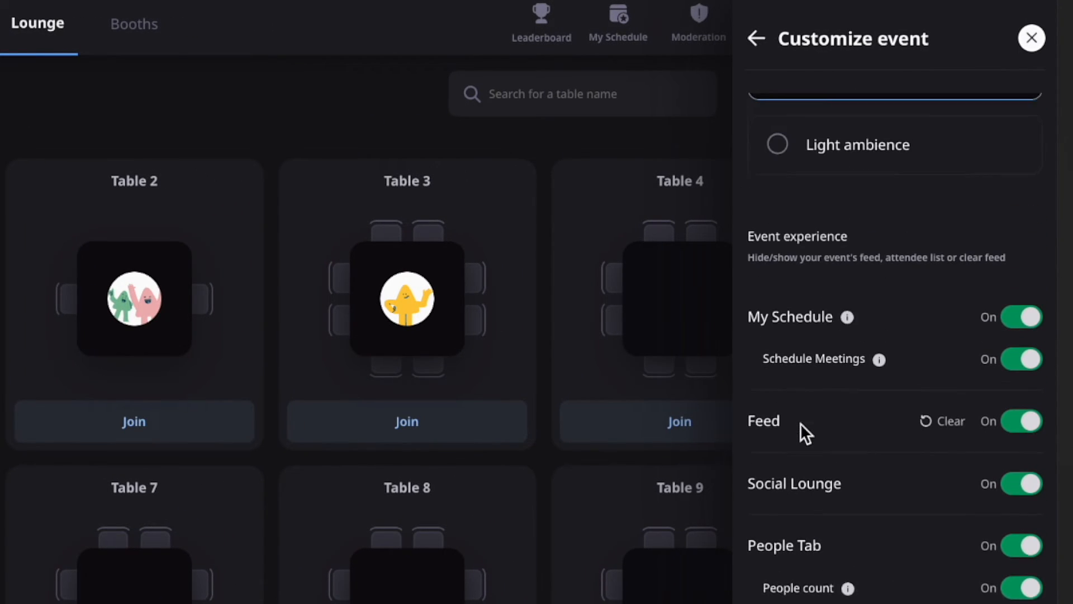
{"action": "scroll", "coordinate": [929, 472], "scroll_direction": "down", "scroll_amount": 10}
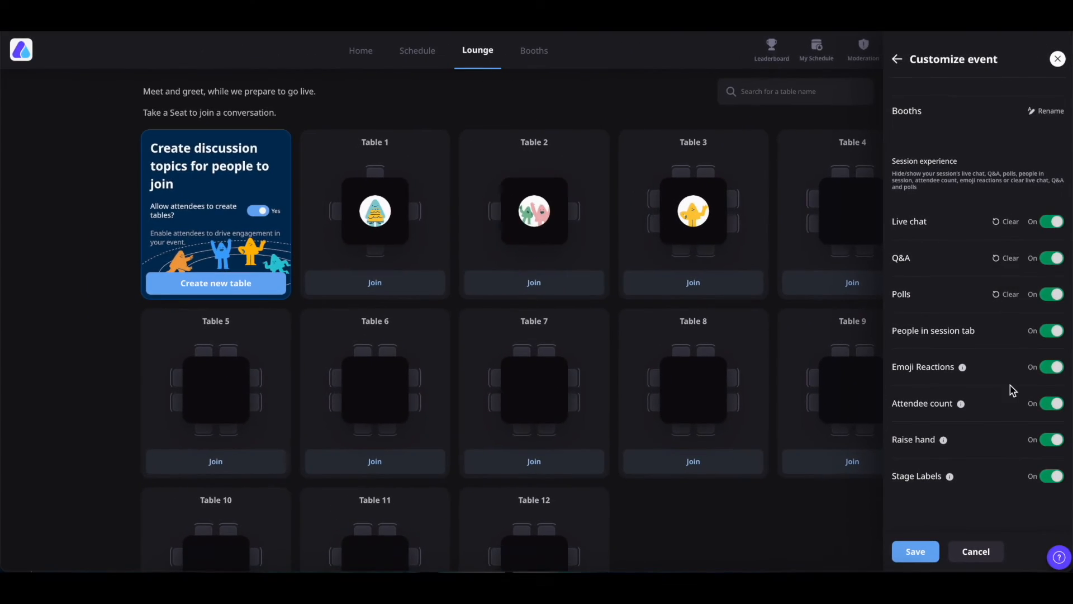
{"action": "left_click", "coordinate": [918, 550]}
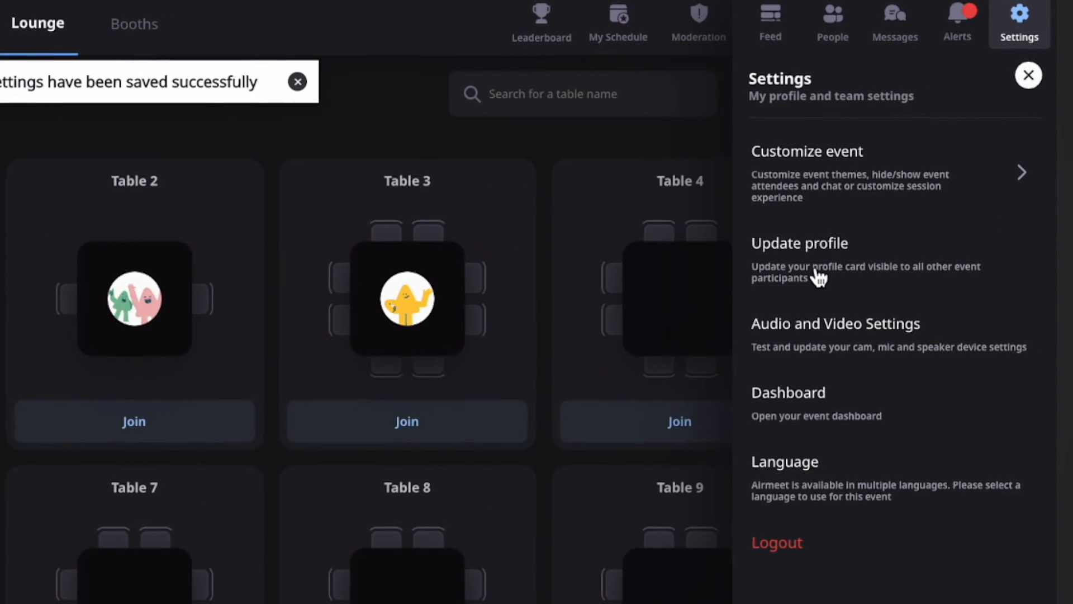
Open the personal profile for editing and look through its fields down to the introduction and external links.
{"action": "left_click", "coordinate": [793, 266]}
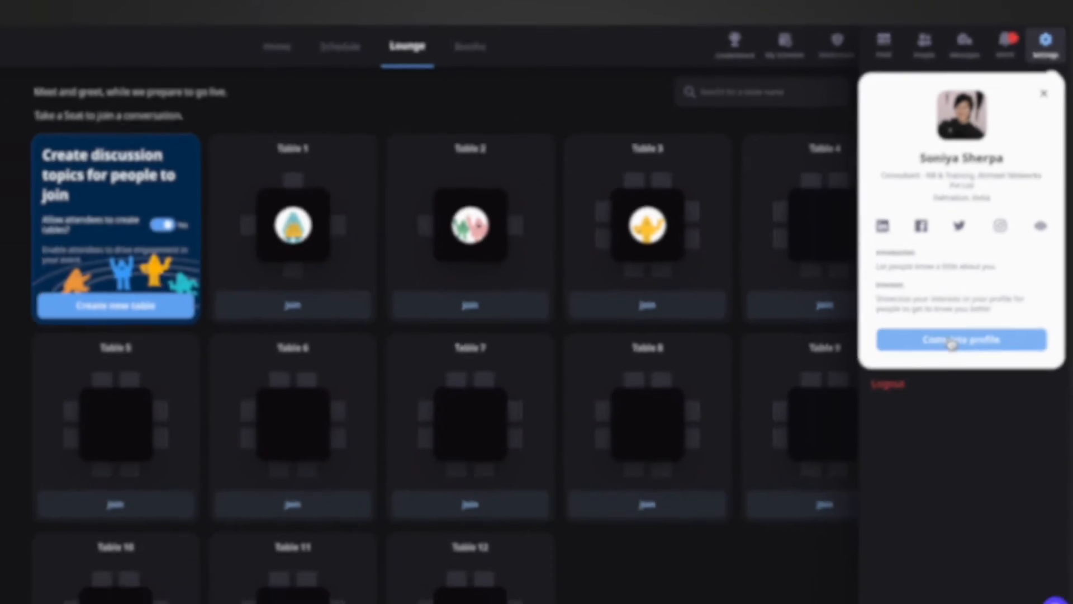
{"action": "left_click", "coordinate": [951, 342]}
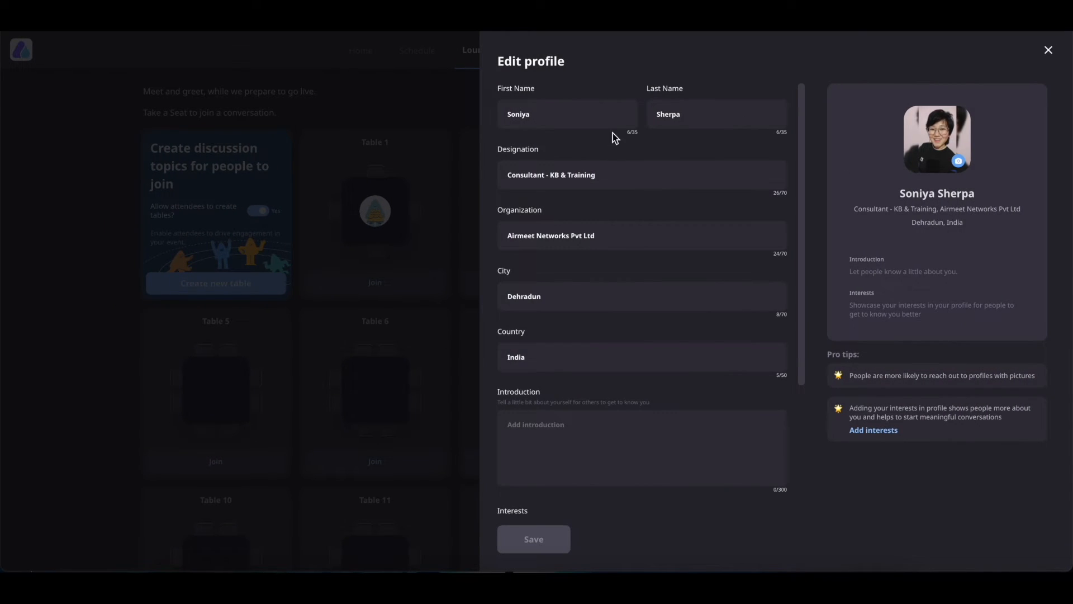
{"action": "scroll", "coordinate": [649, 271], "scroll_direction": "down", "scroll_amount": 3}
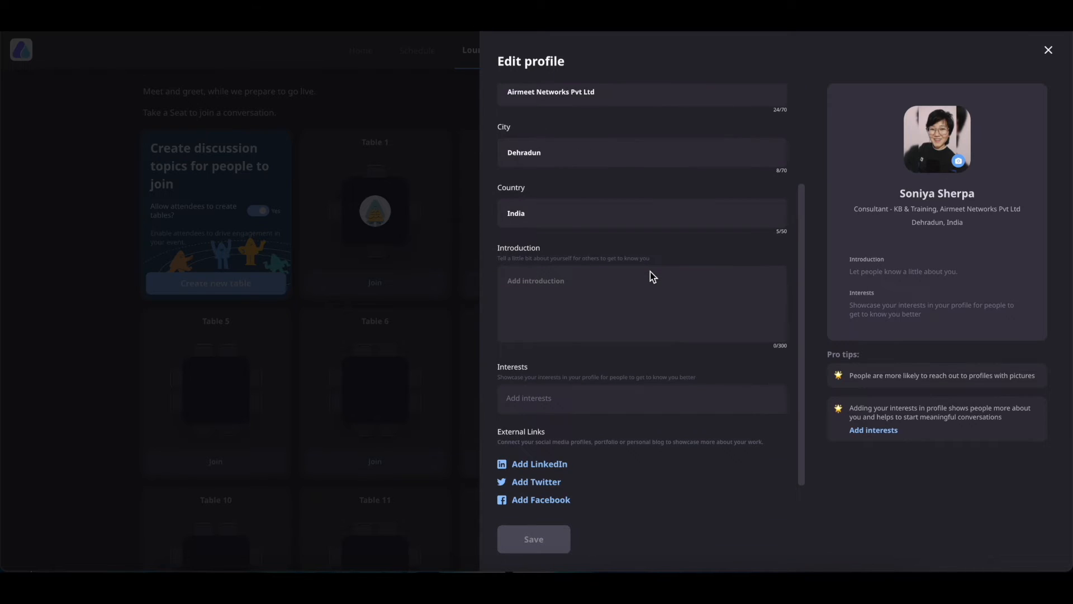
{"action": "left_click", "coordinate": [554, 283]}
{"action": "scroll", "coordinate": [554, 284], "scroll_direction": "down", "scroll_amount": 1}
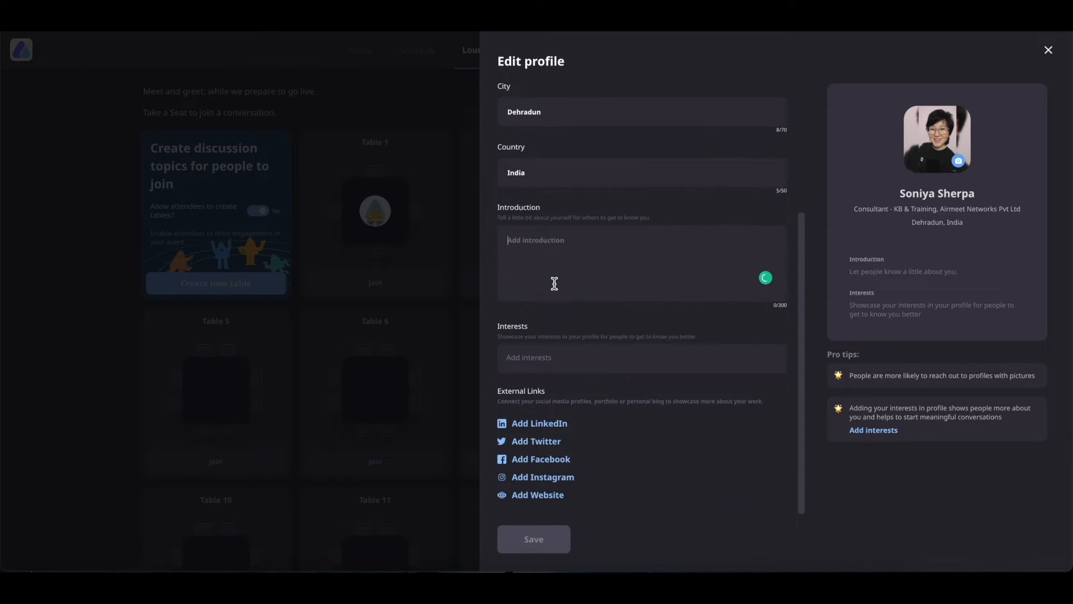
Add 3D Designing, Bitcoin and Cloud Infrastructure as interests on the profile.
{"action": "left_click", "coordinate": [535, 363]}
{"action": "left_click", "coordinate": [855, 149]}
{"action": "left_click", "coordinate": [898, 179]}
{"action": "left_click", "coordinate": [934, 197]}
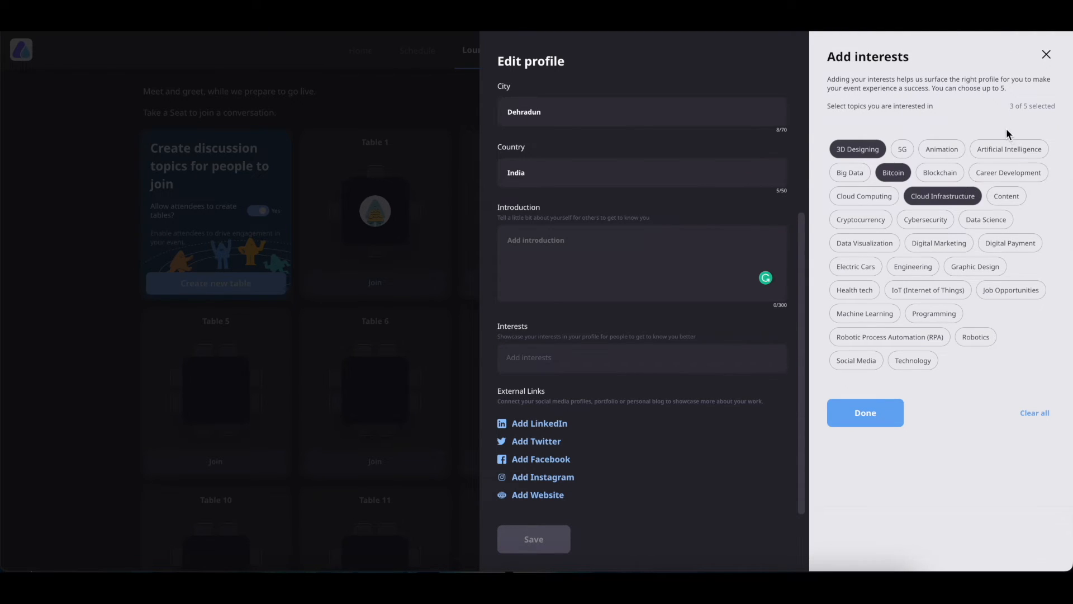
{"action": "left_click", "coordinate": [883, 413]}
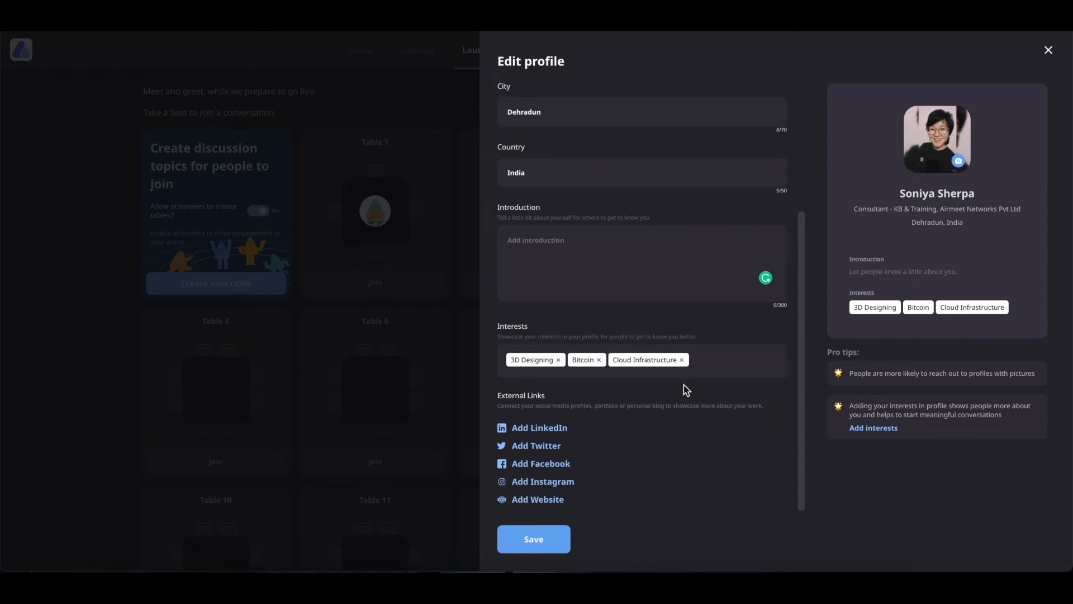
{"action": "scroll", "coordinate": [687, 383], "scroll_direction": "down", "scroll_amount": 1}
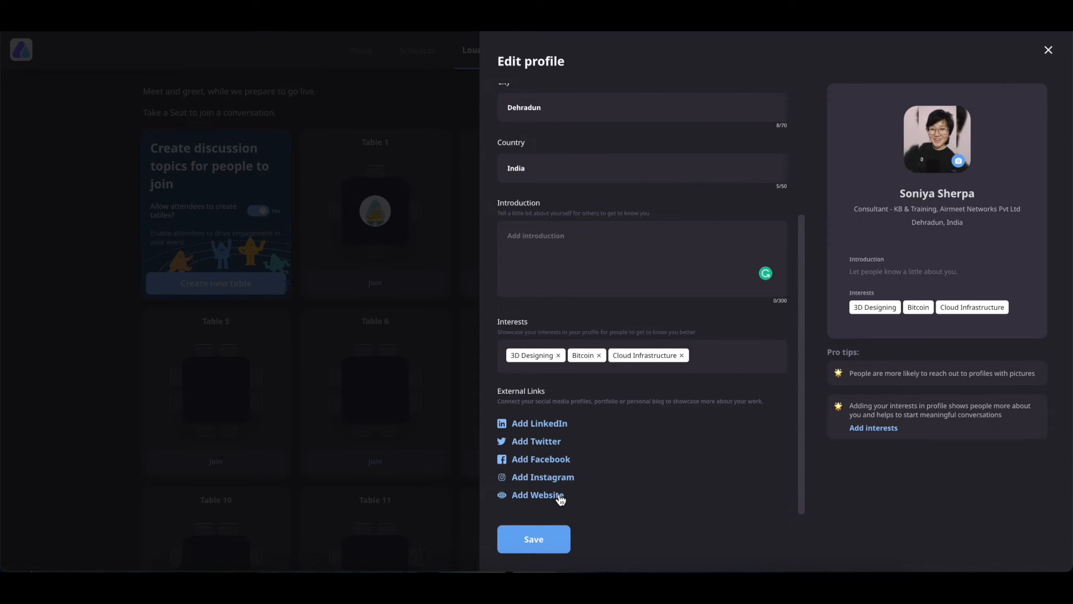
{"action": "left_click", "coordinate": [546, 424]}
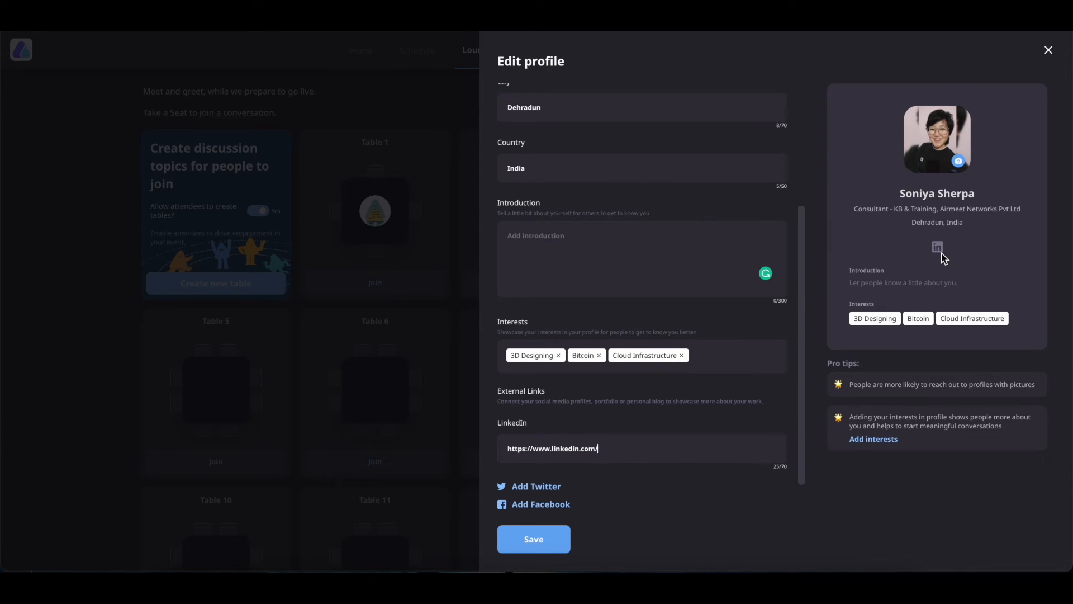
{"action": "scroll", "coordinate": [660, 388], "scroll_direction": "down", "scroll_amount": 1}
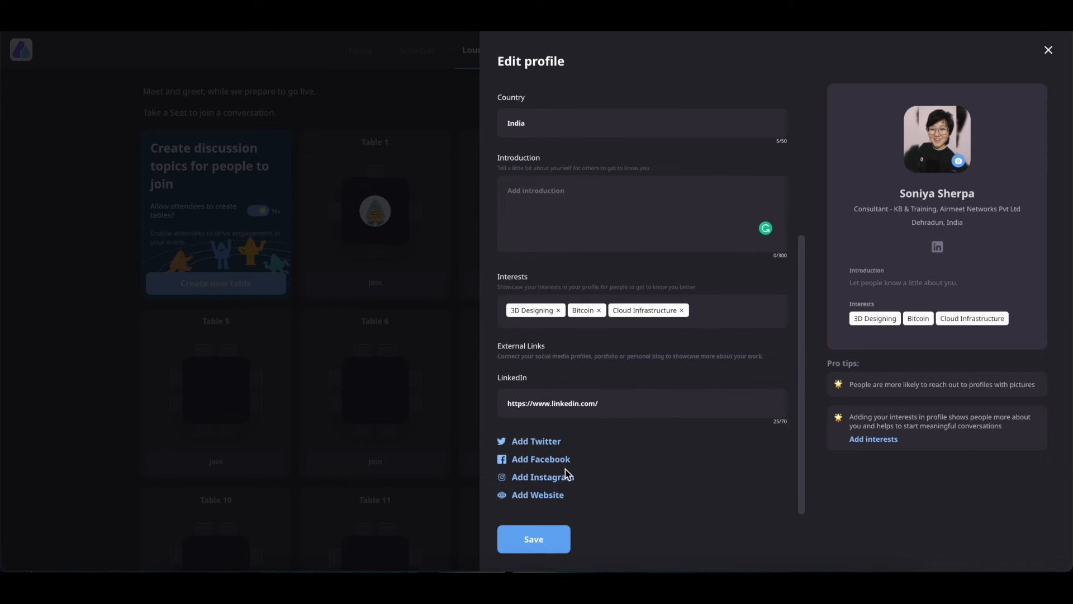
{"action": "mouse_move", "coordinate": [940, 146]}
{"action": "left_click", "coordinate": [534, 540]}
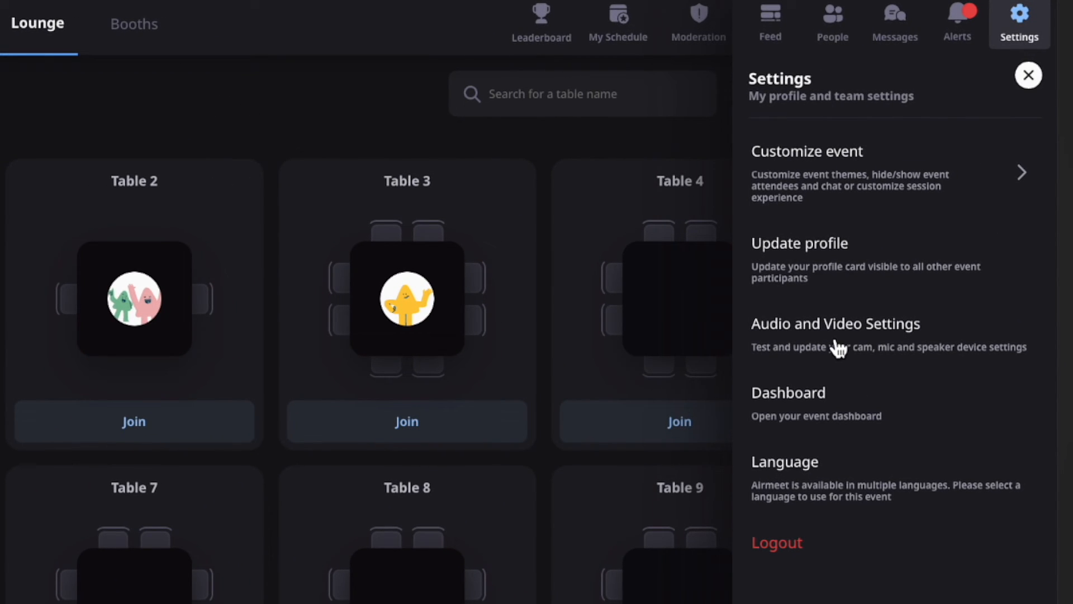
Open the event dashboard from the settings, and change the event language to Chinese (Simplified).
{"action": "left_click", "coordinate": [805, 416]}
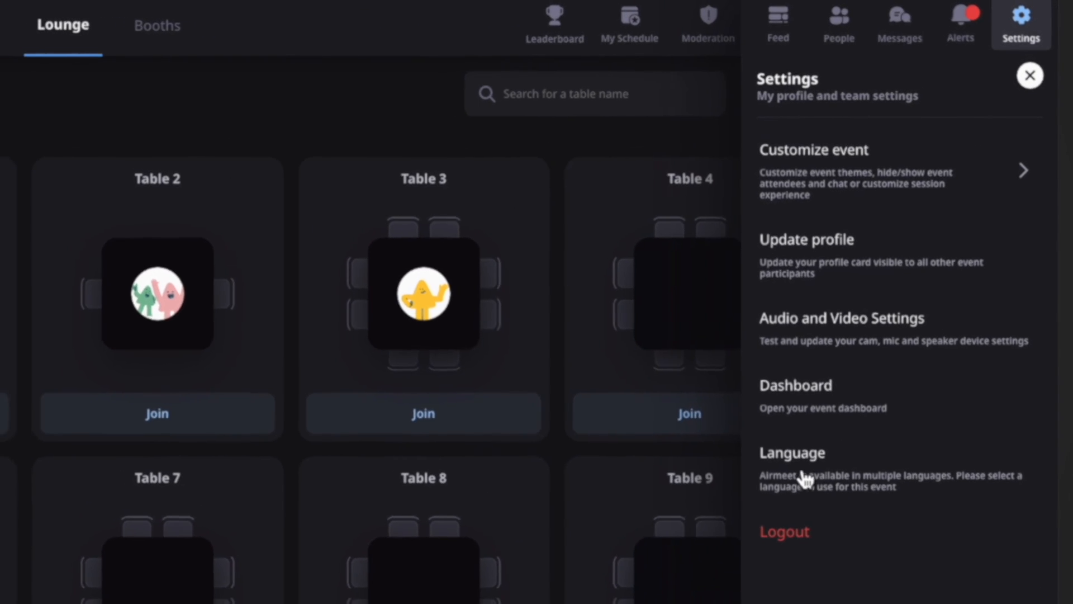
{"action": "left_click", "coordinate": [804, 477]}
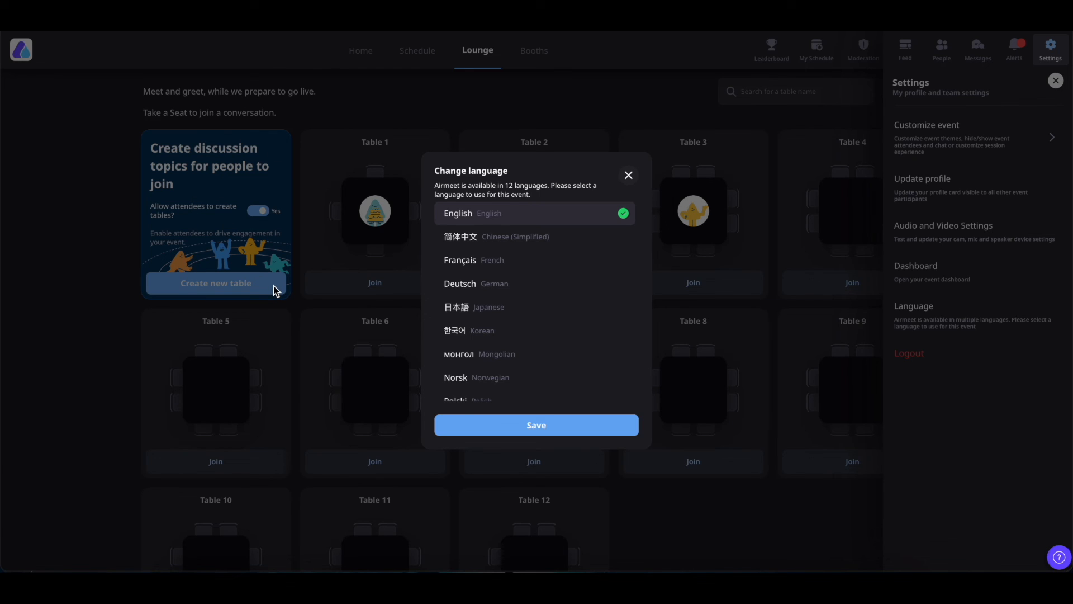
{"action": "left_click", "coordinate": [485, 245]}
{"action": "left_click", "coordinate": [548, 430]}
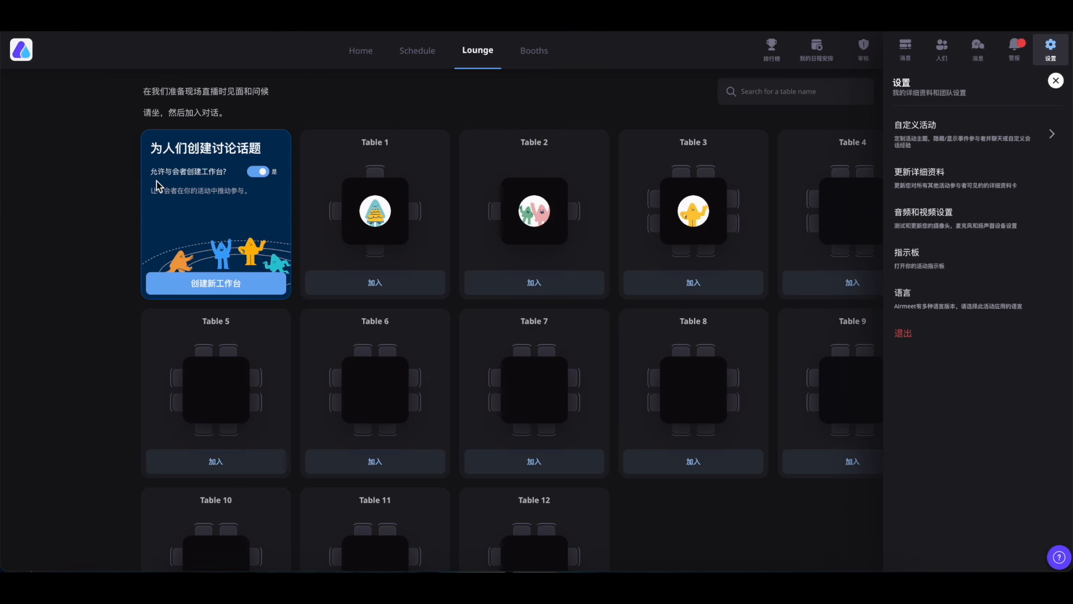